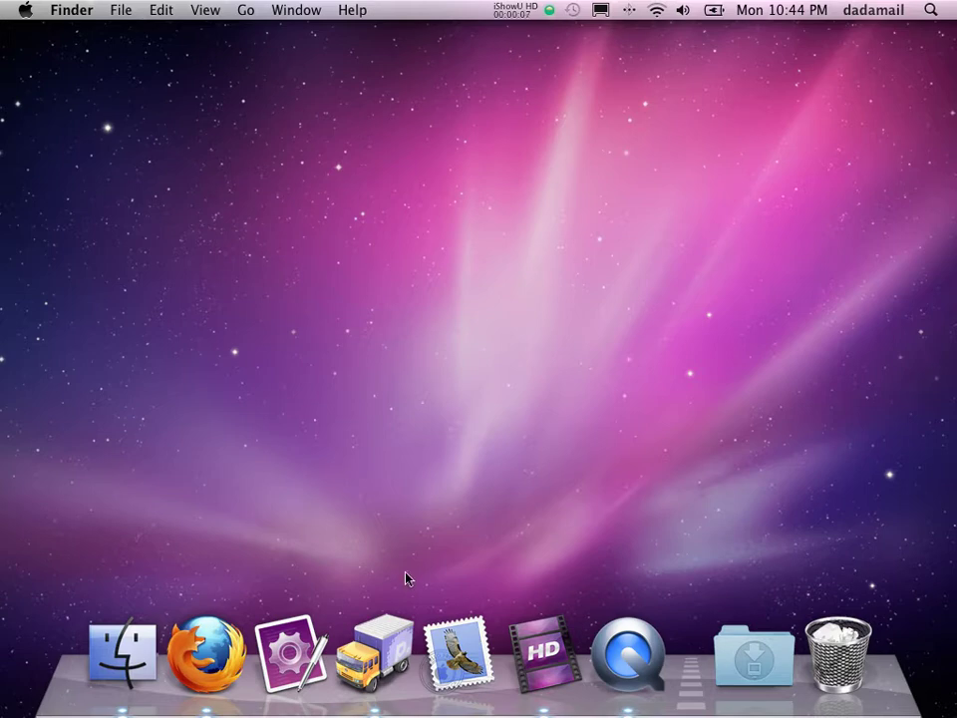
# Step: Download the 2.4 MB Dada Mail 4.2.0 archive dada-4_2_0.tar.gz from the project's download page in Firefox
pyautogui.click(238, 636)
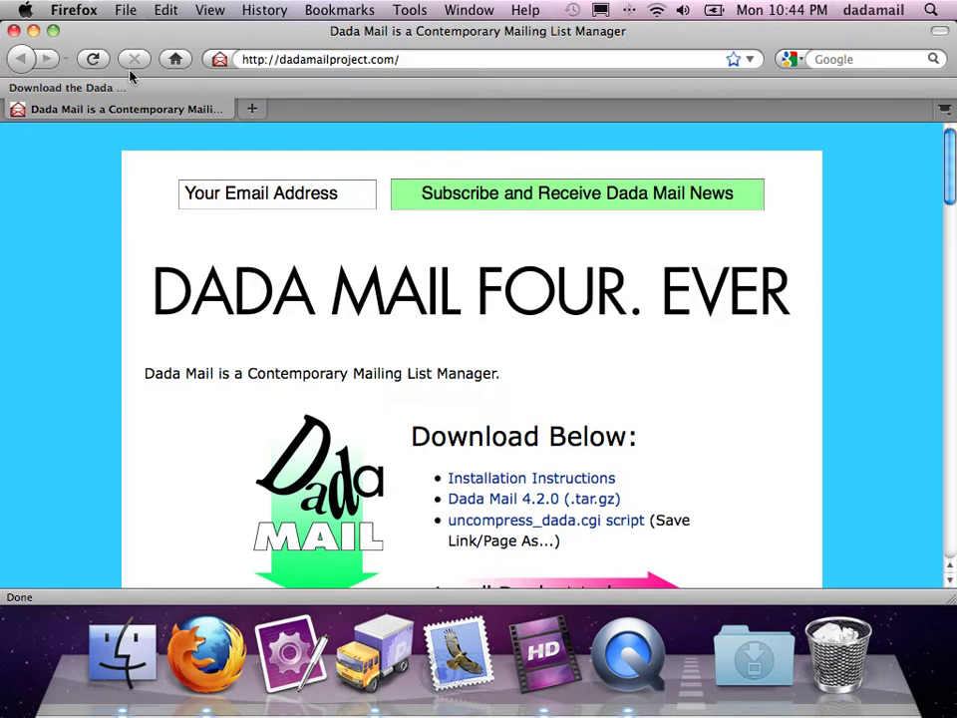
pyautogui.click(72, 88)
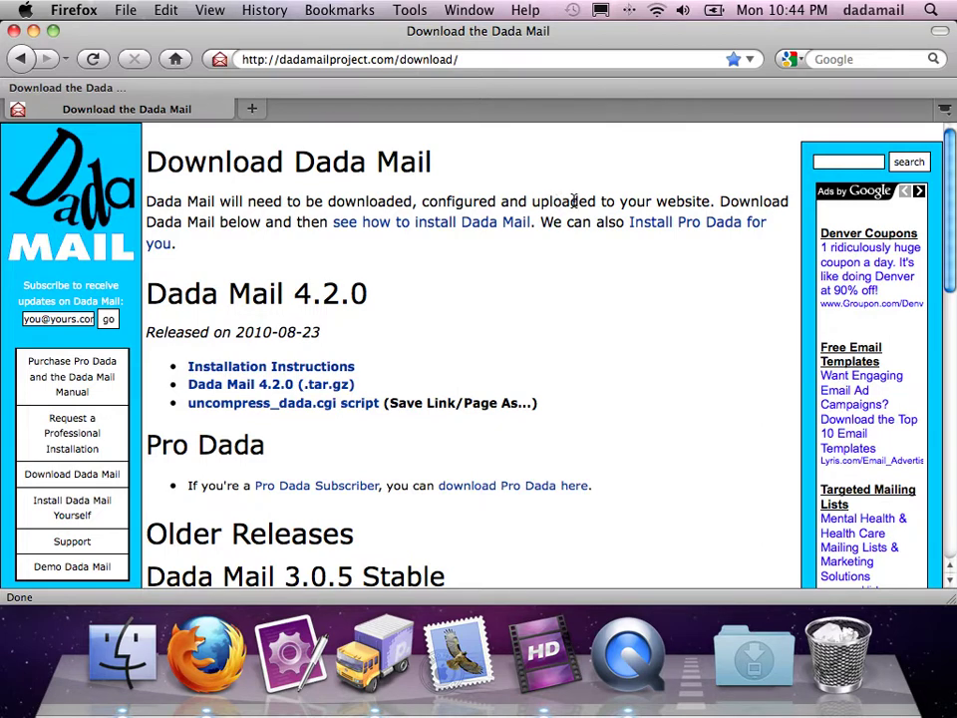
pyautogui.click(264, 387)
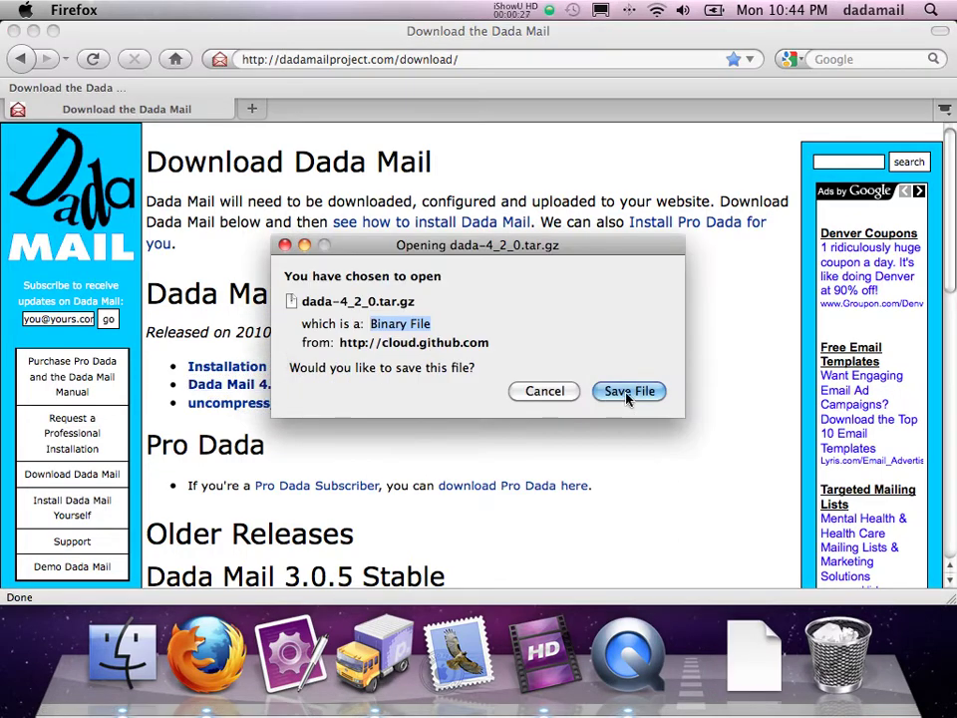
pyautogui.click(628, 393)
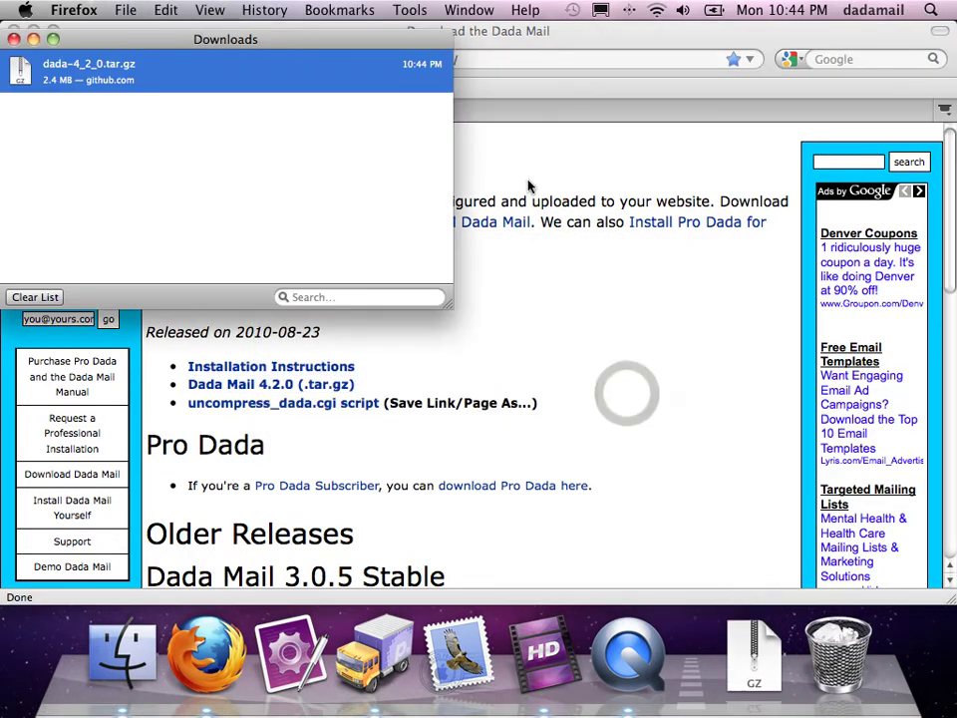
pyautogui.click(602, 359)
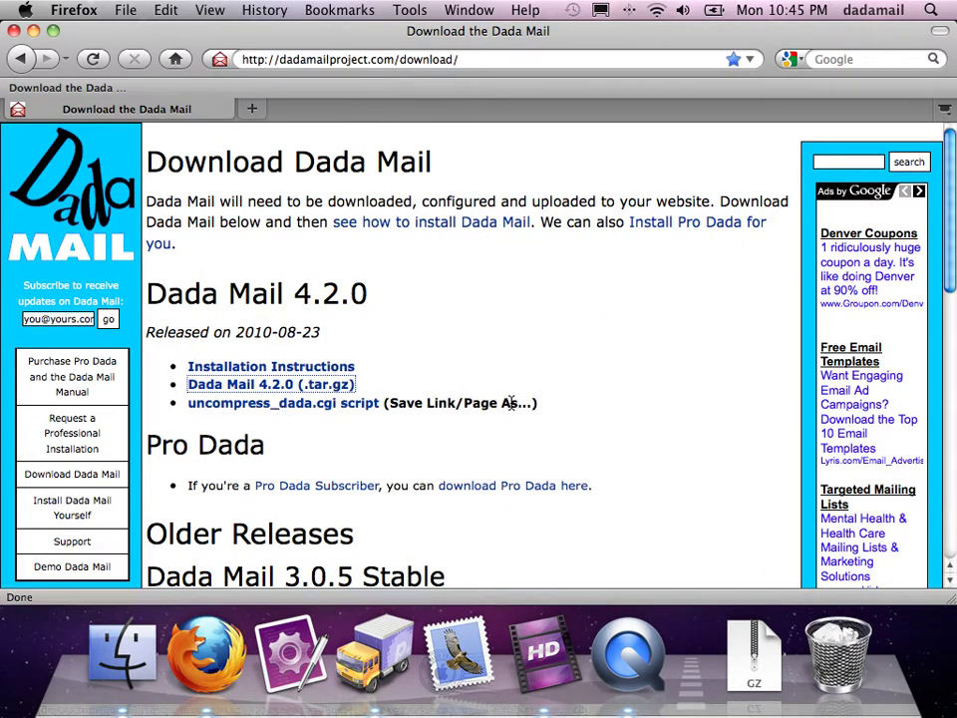
pyautogui.rightClick(295, 411)
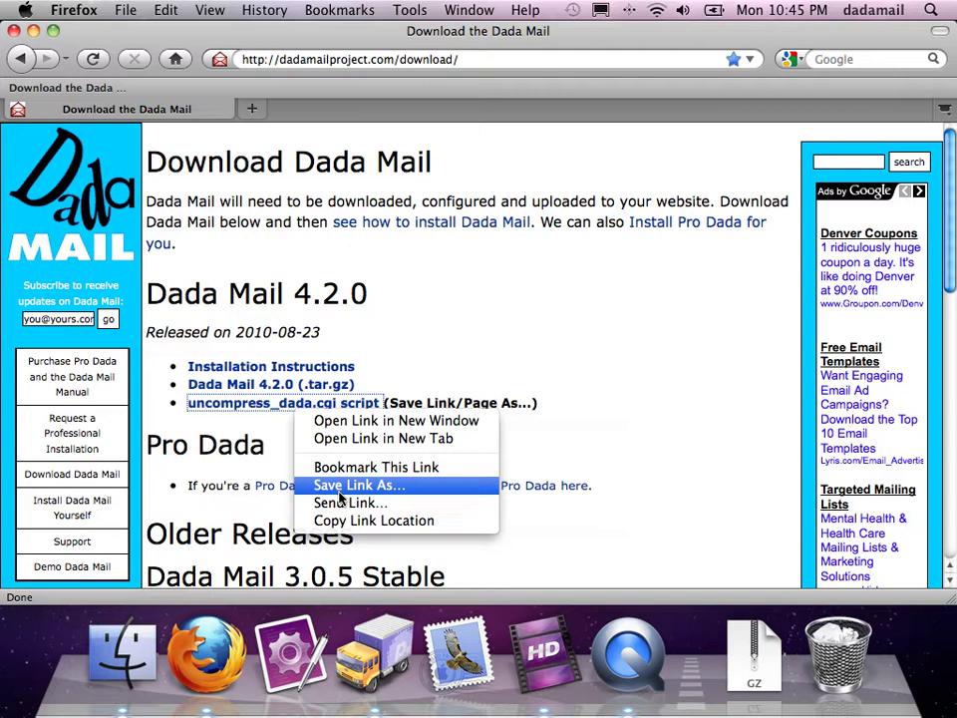
# Step: Save the linked uncompress_dada.cgi script into the Downloads folder
pyautogui.click(340, 488)
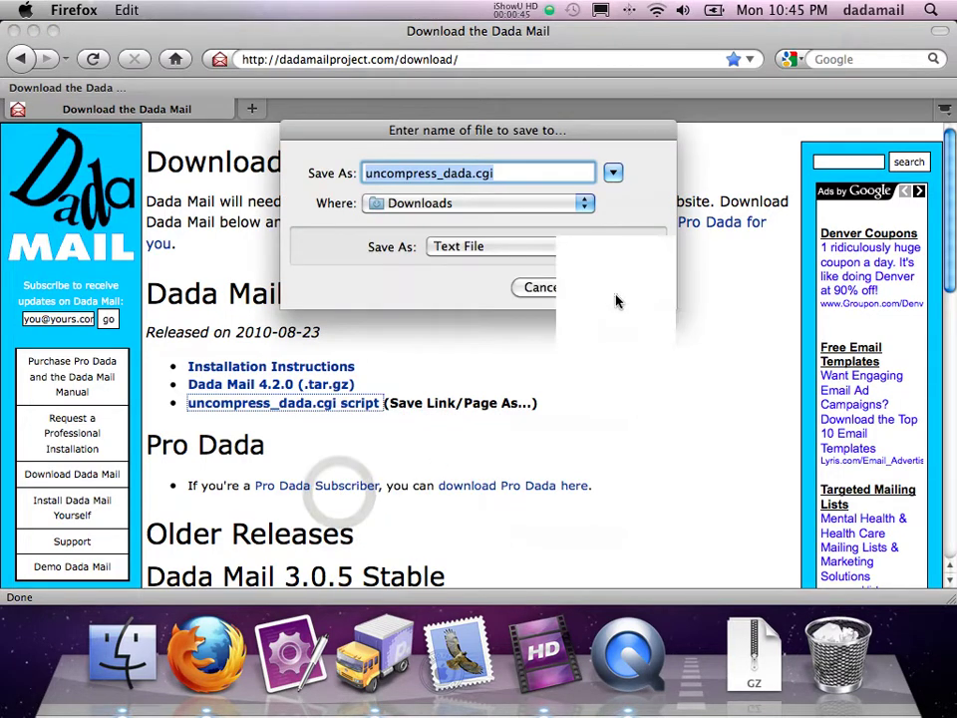
pyautogui.click(616, 295)
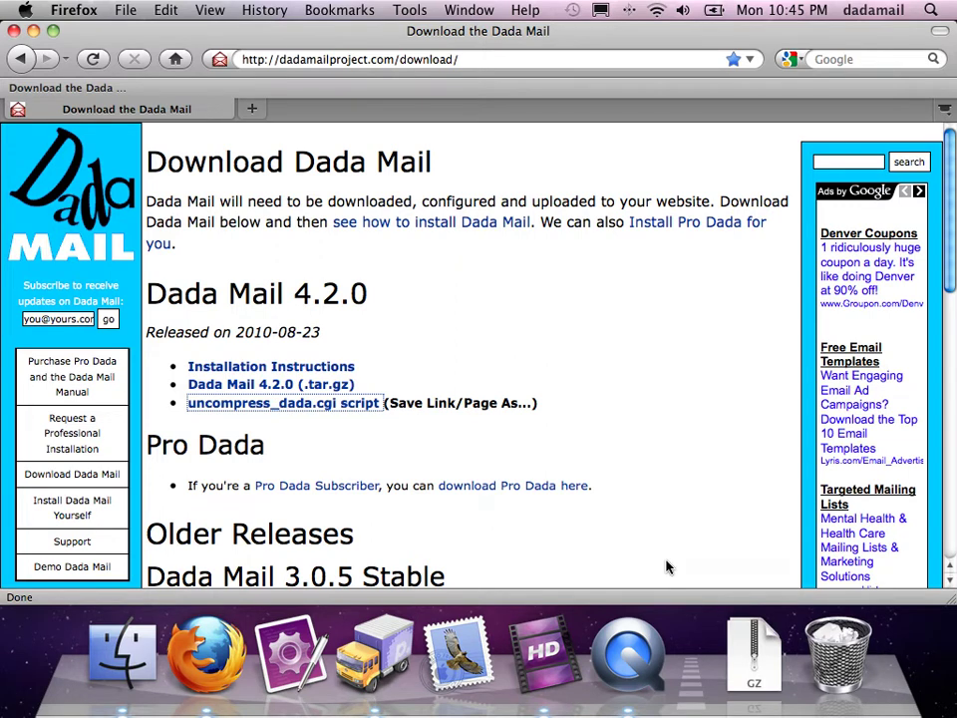
pyautogui.click(377, 650)
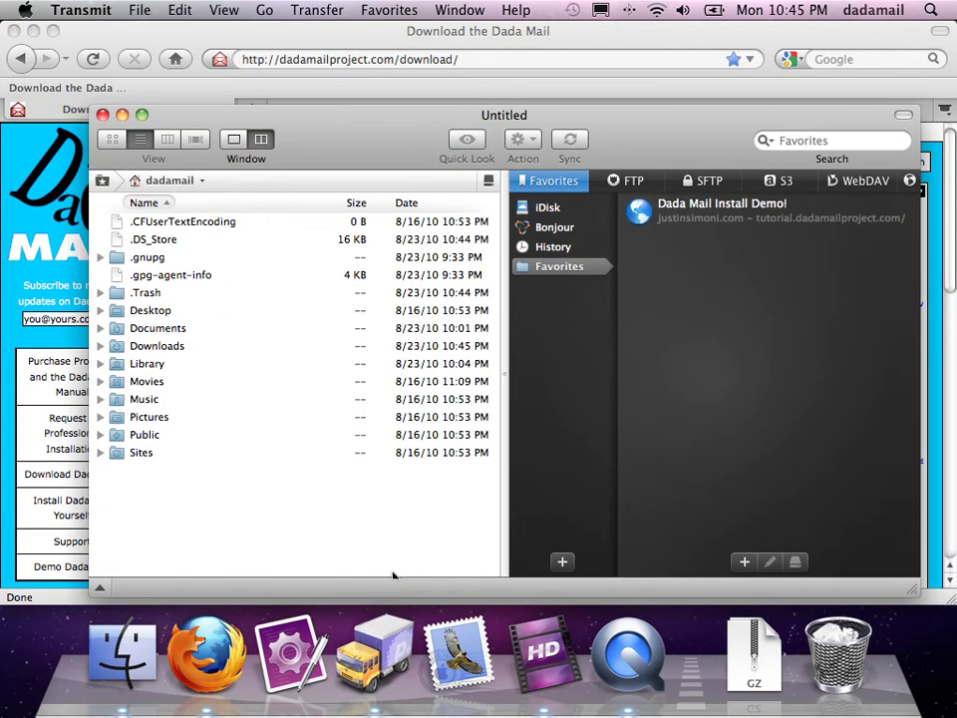
# Step: Connect to tutorial.dadamailproject.com via the Dada Mail Install Demo! favorite and open its cgi-bin folder
pyautogui.doubleClick(695, 212)
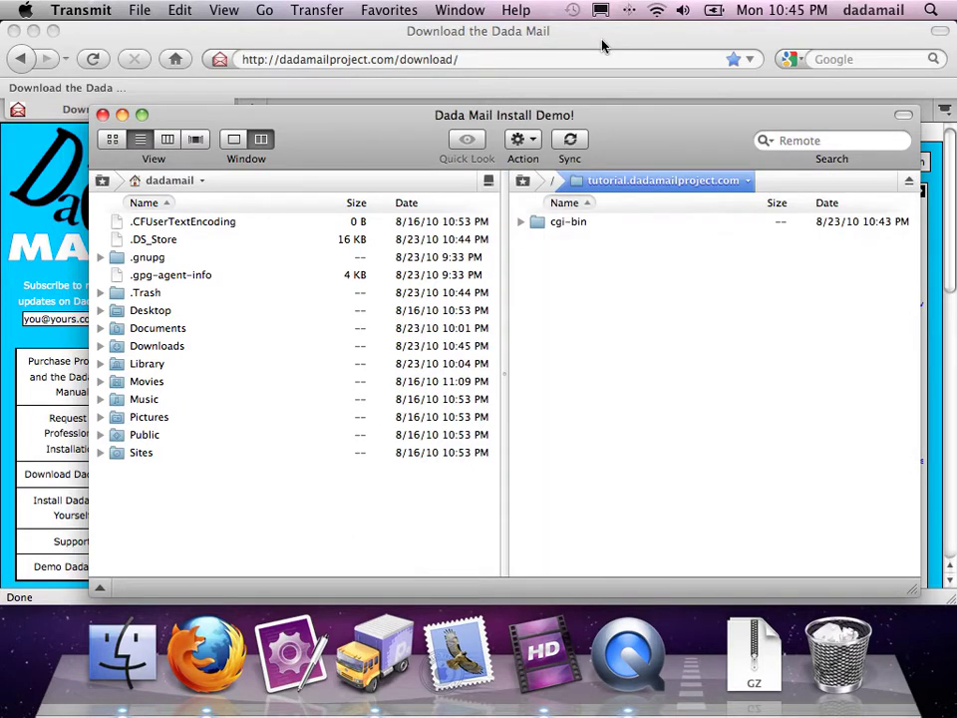
pyautogui.doubleClick(560, 222)
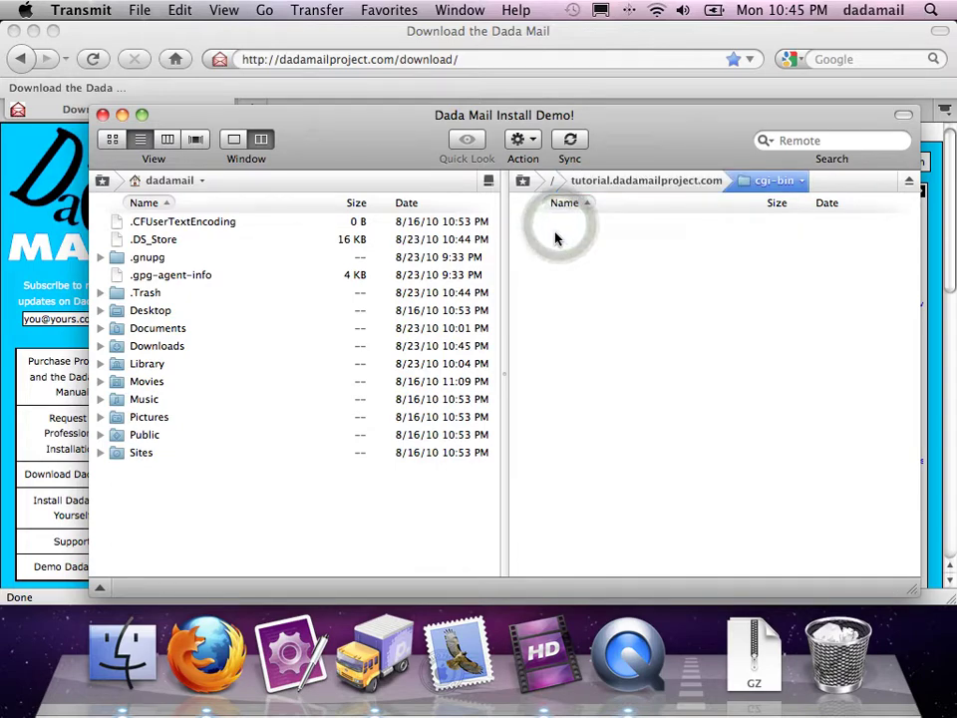
pyautogui.click(121, 653)
# Step: Drag dada-4_2_0.tar.gz and uncompress_dada.cgi from Finder's Downloads into Transmit's remote cgi-bin pane
pyautogui.moveTo(239, 213); pyautogui.dragTo(204, 214)
pyautogui.click(109, 340)
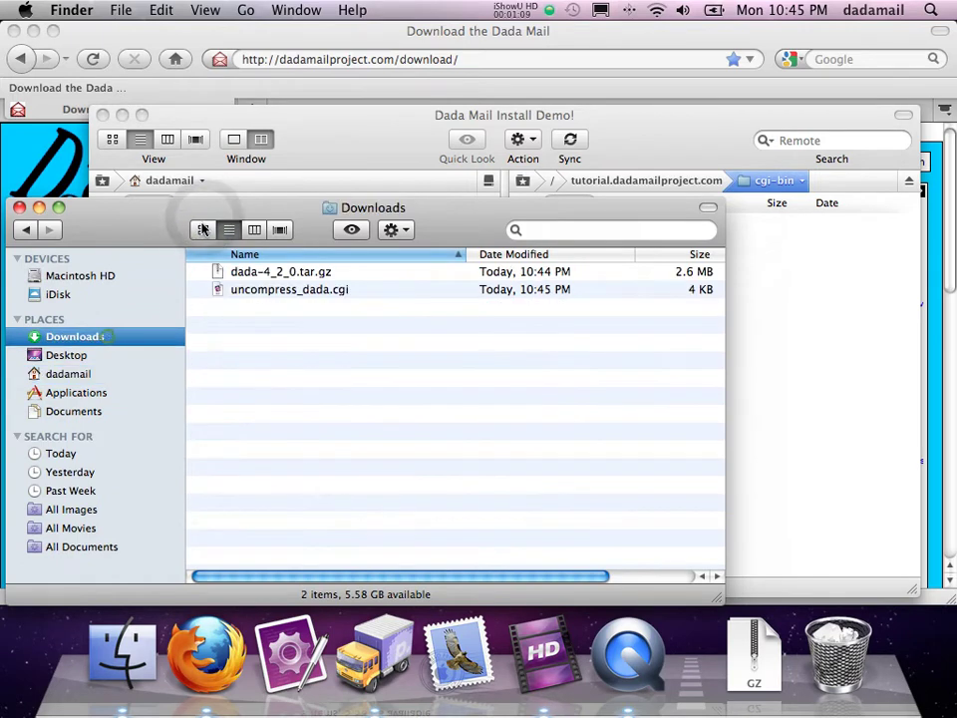
pyautogui.moveTo(145, 231); pyautogui.dragTo(142, 342)
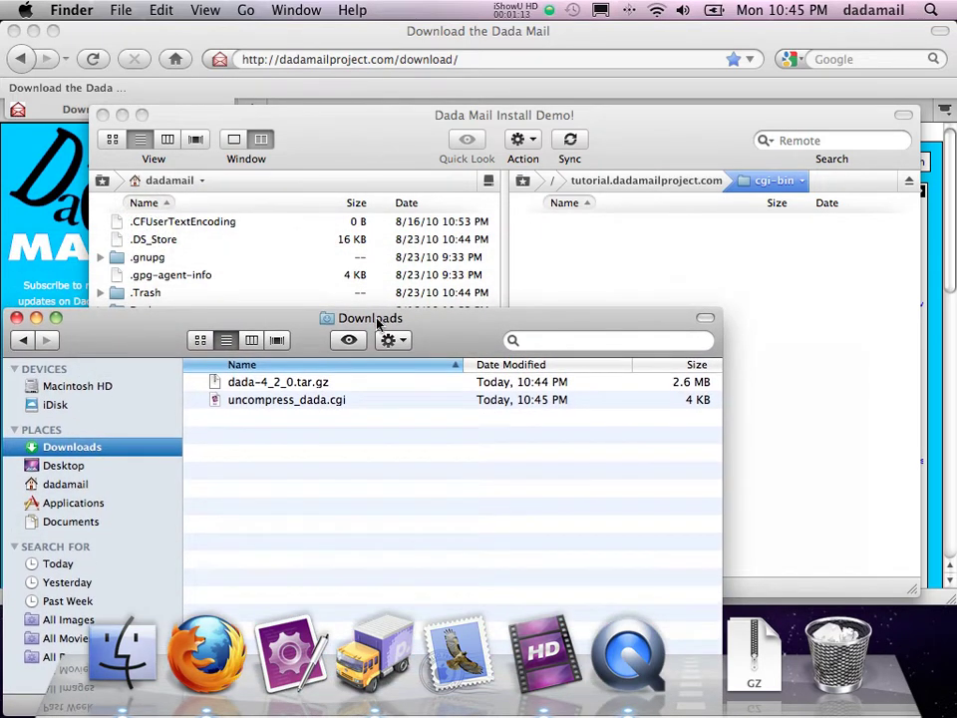
pyautogui.moveTo(275, 384); pyautogui.dragTo(638, 239)
pyautogui.moveTo(457, 344); pyautogui.dragTo(459, 156)
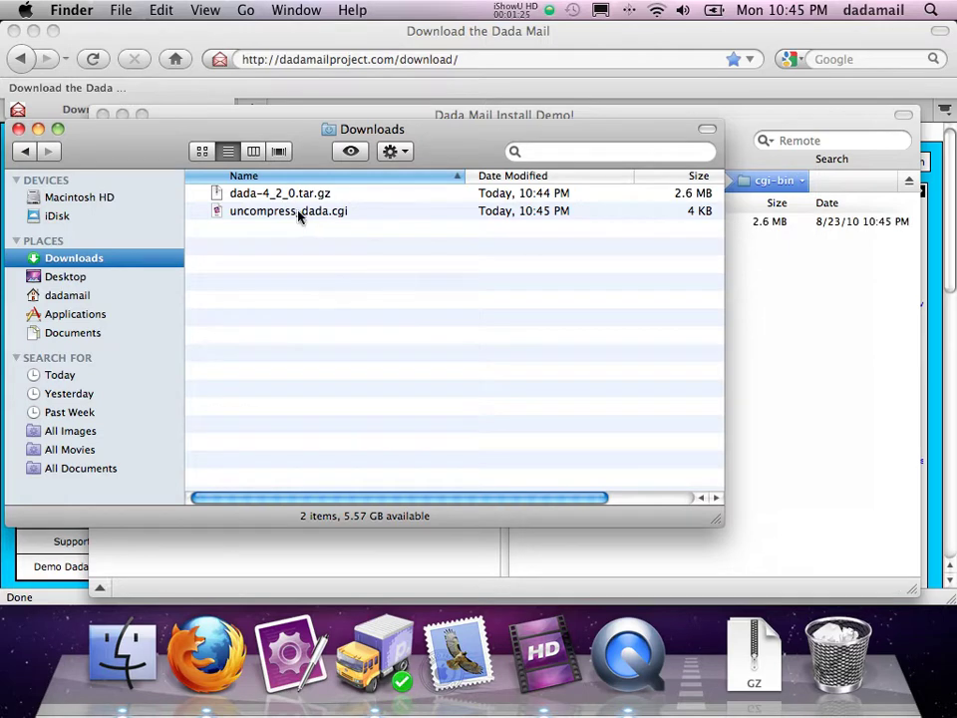
pyautogui.moveTo(299, 216); pyautogui.dragTo(843, 325)
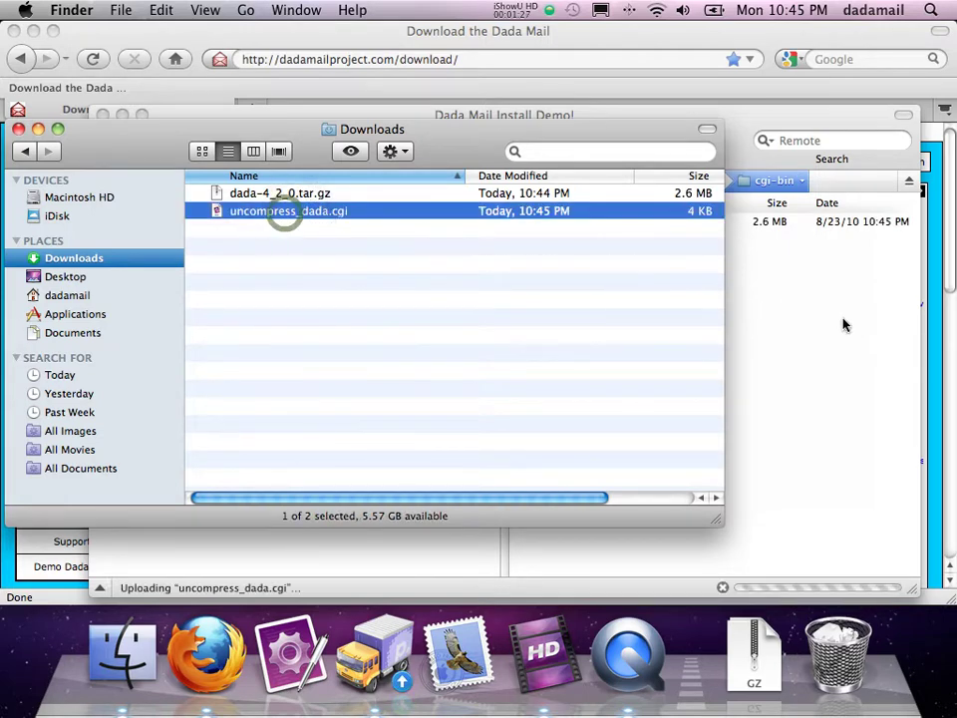
pyautogui.click(840, 324)
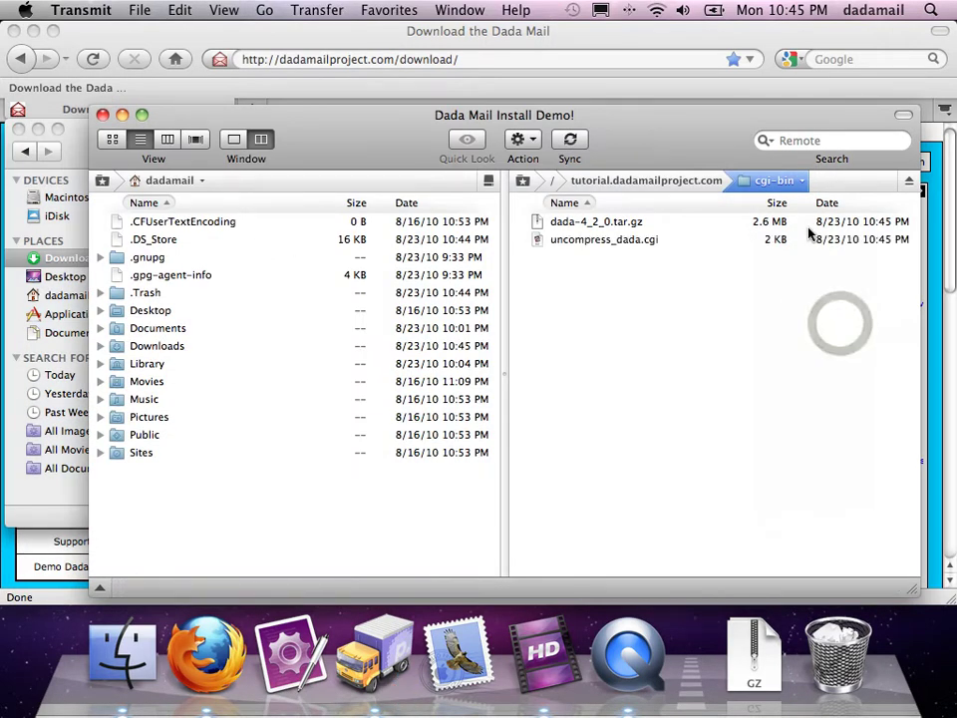
pyautogui.moveTo(679, 153); pyautogui.dragTo(602, 106)
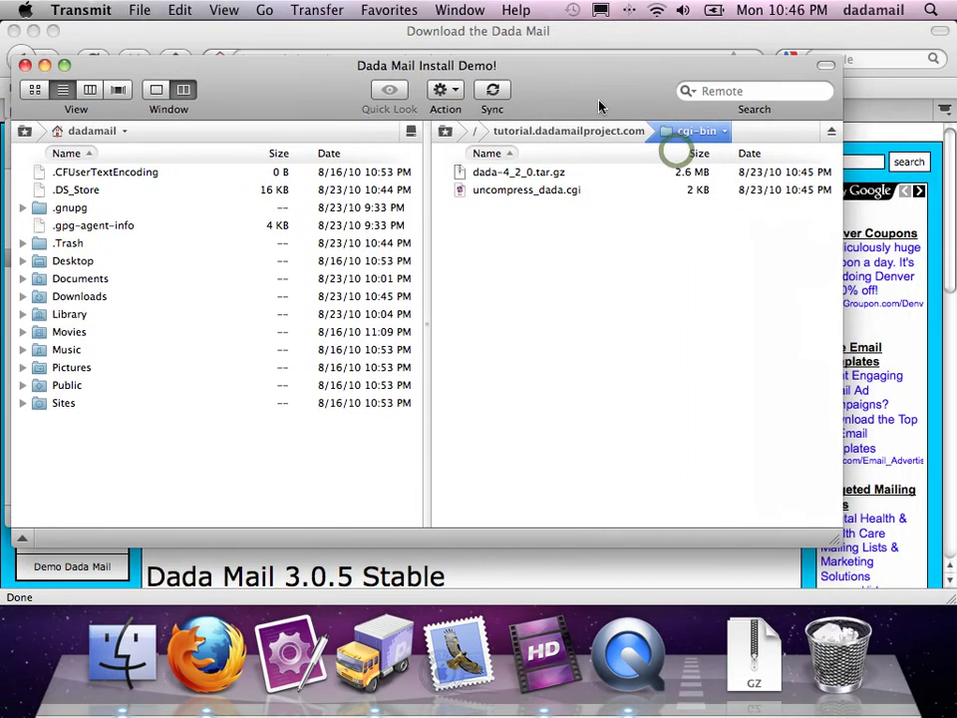
# Step: Give uncompress_dada.cgi execute permission for owner, group and everyone, applying 755 (rwxr-xr-x)
pyautogui.click(538, 191)
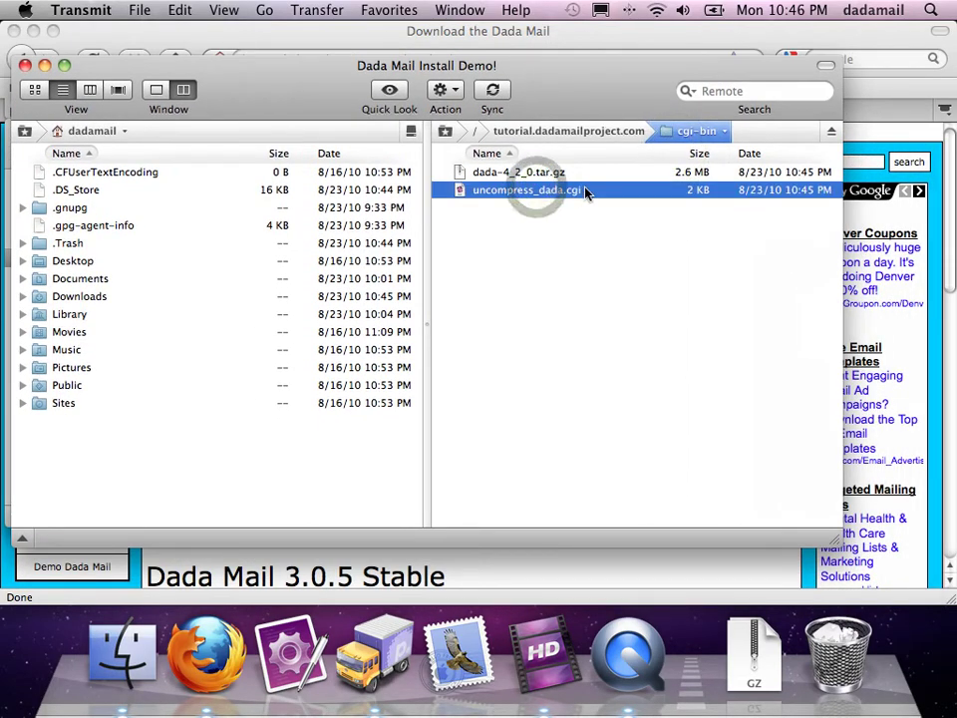
pyautogui.press('super+i')
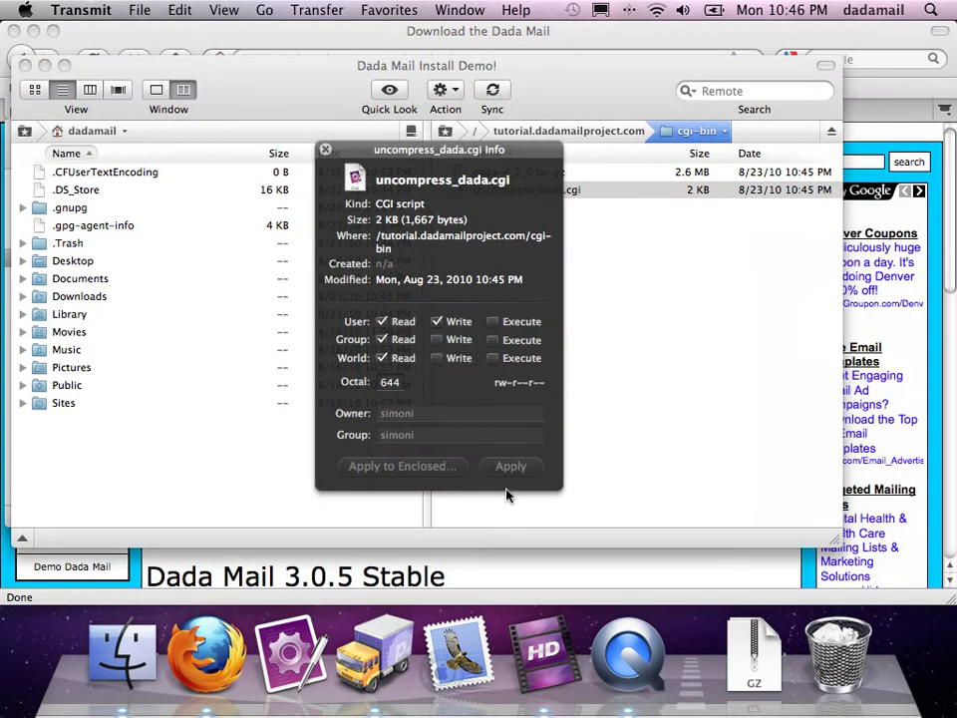
pyautogui.click(492, 321)
pyautogui.click(492, 340)
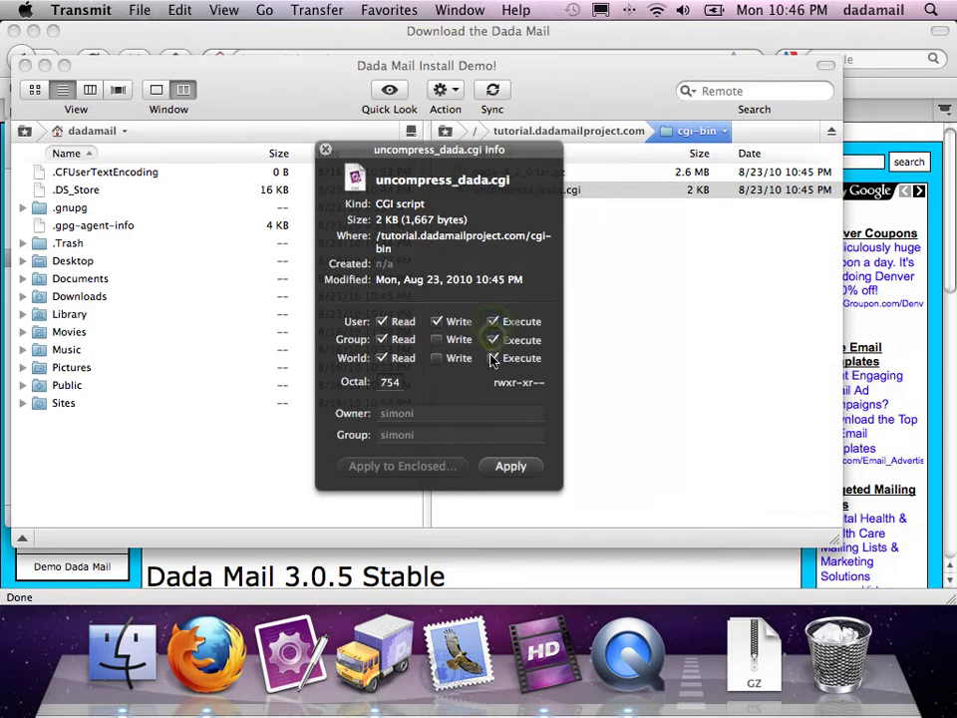
pyautogui.click(493, 358)
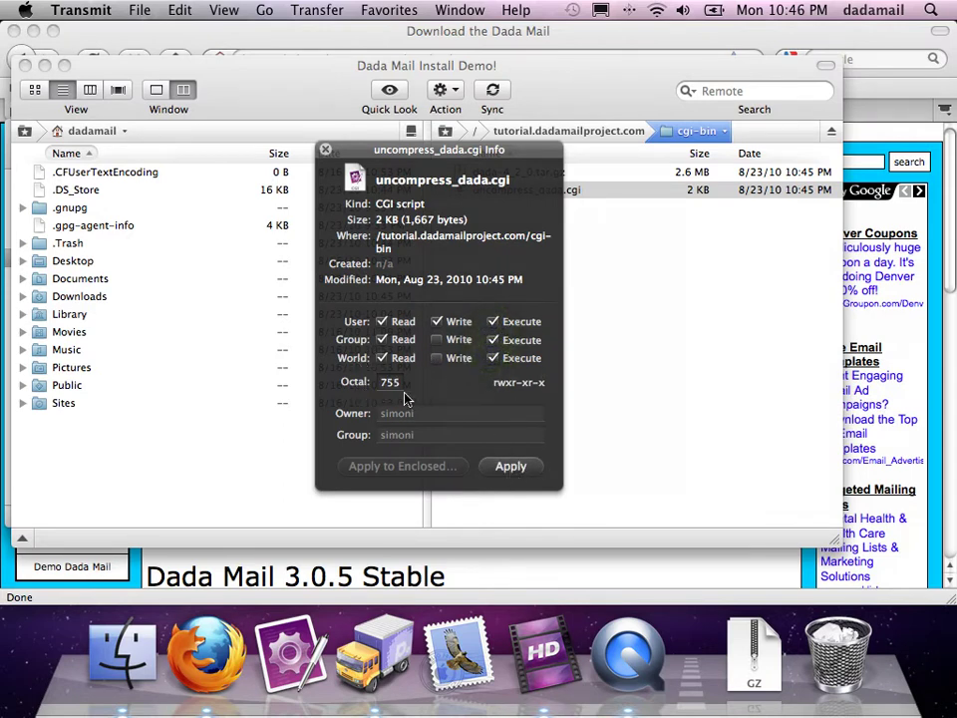
pyautogui.click(506, 468)
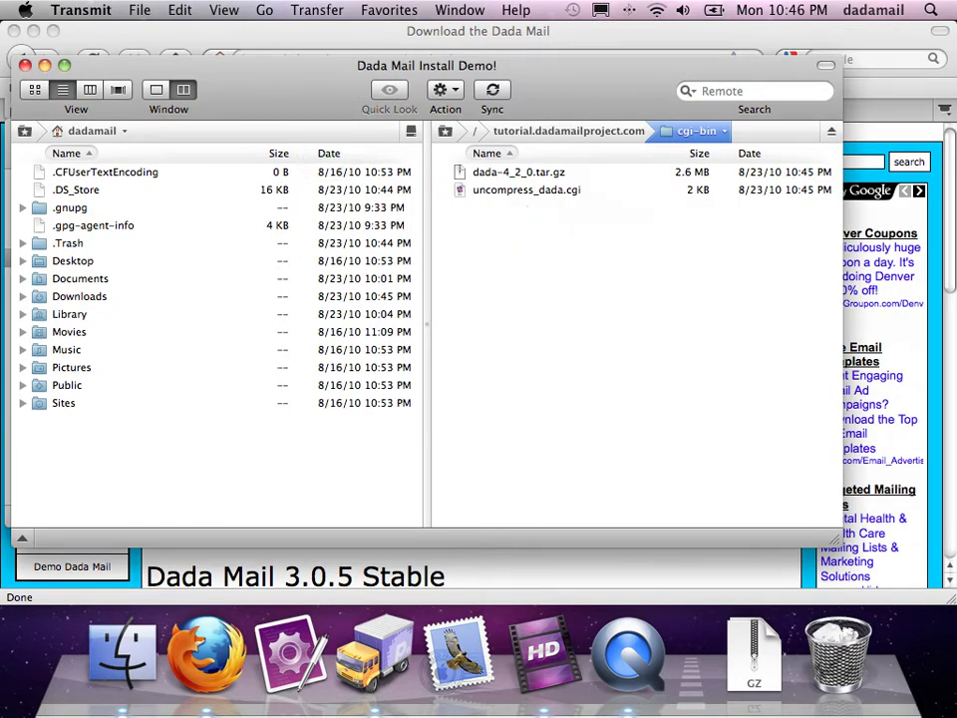
# Step: Load the uncompress_dada.cgi script URL in Firefox to unpack the archive and enable the installer
pyautogui.click(809, 31)
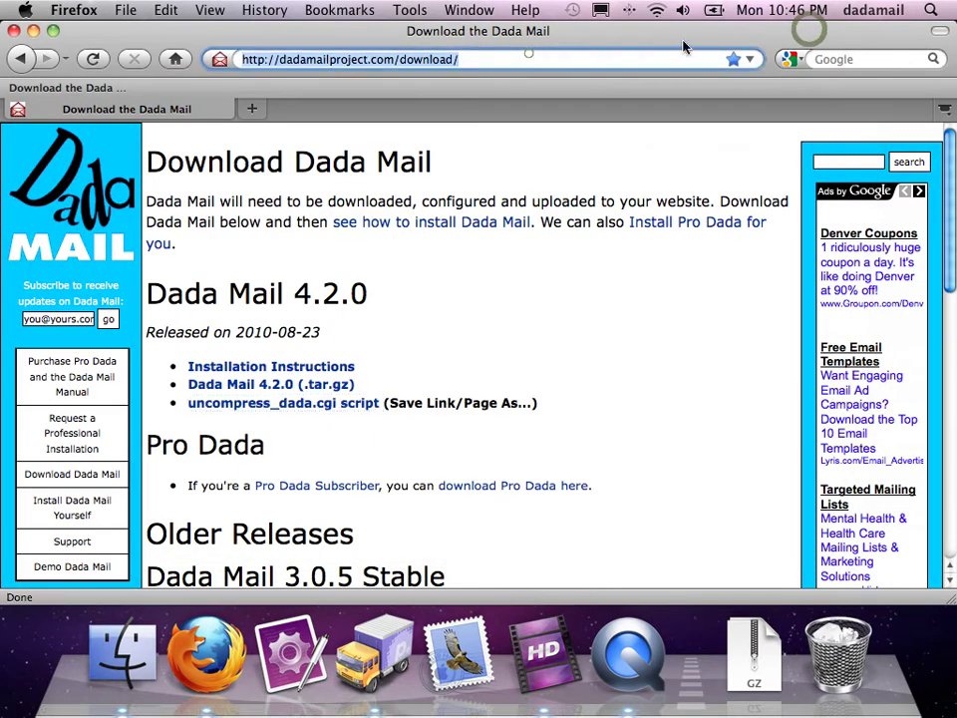
pyautogui.press('super+l')
pyautogui.write('tut')
pyautogui.press('Down')
pyautogui.press('Return')
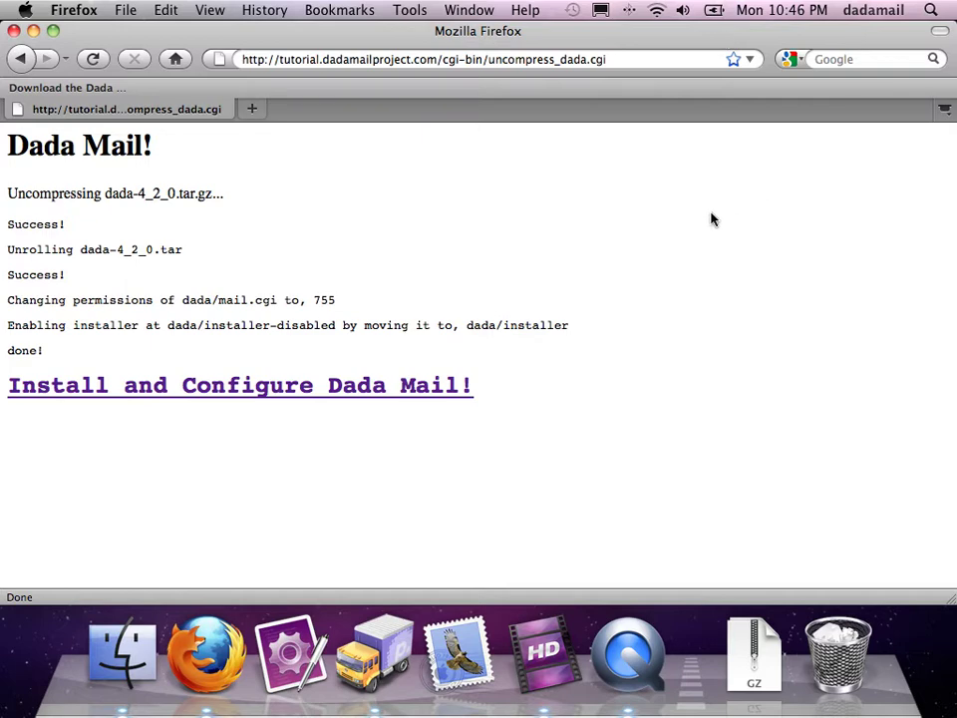
pyautogui.click(218, 397)
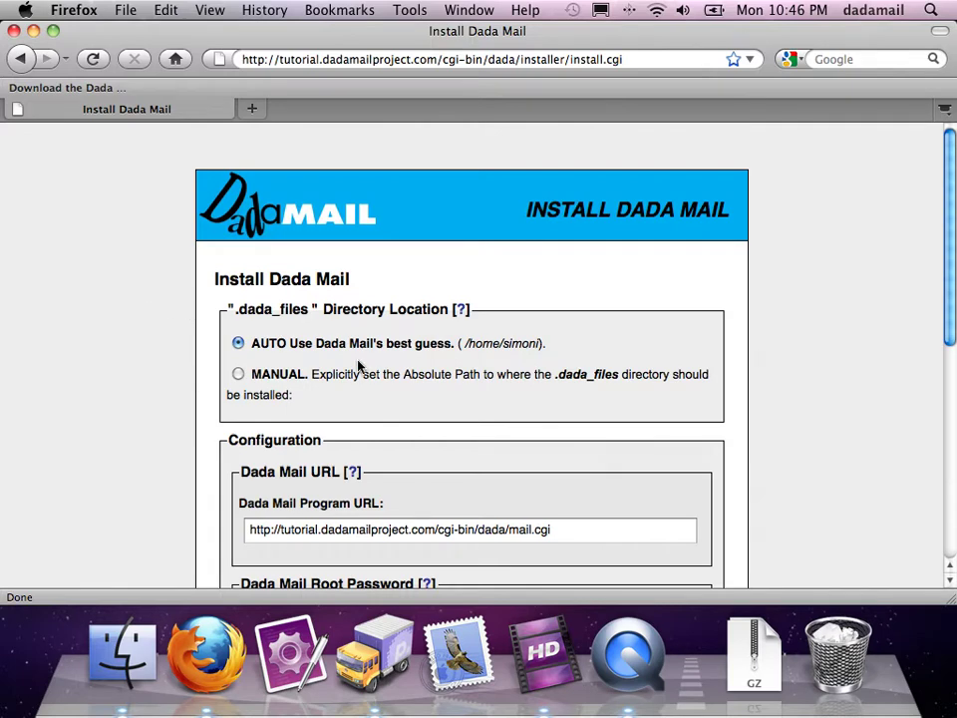
pyautogui.scroll(-8, 144, 304)
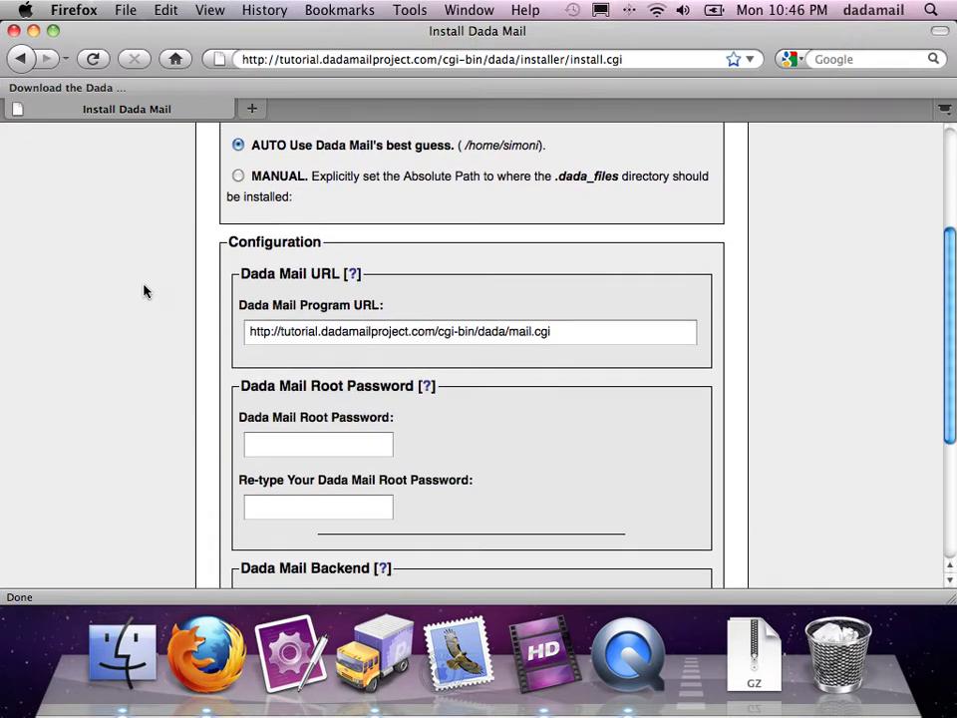
pyautogui.scroll(10, 634, 522)
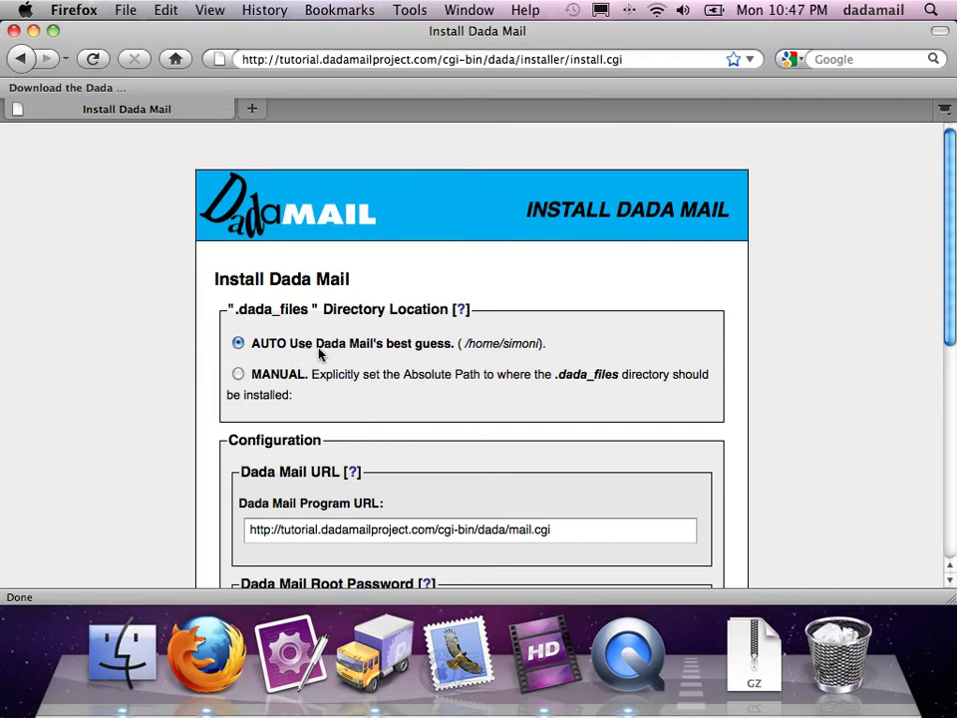
pyautogui.click(460, 343)
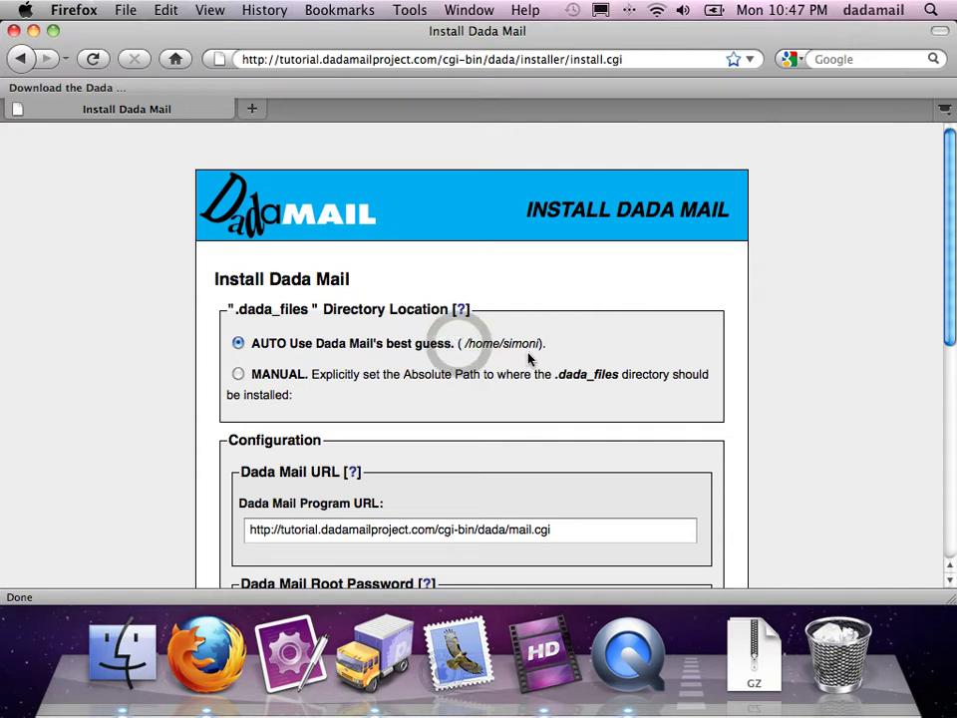
pyautogui.moveTo(461, 343); pyautogui.dragTo(539, 344)
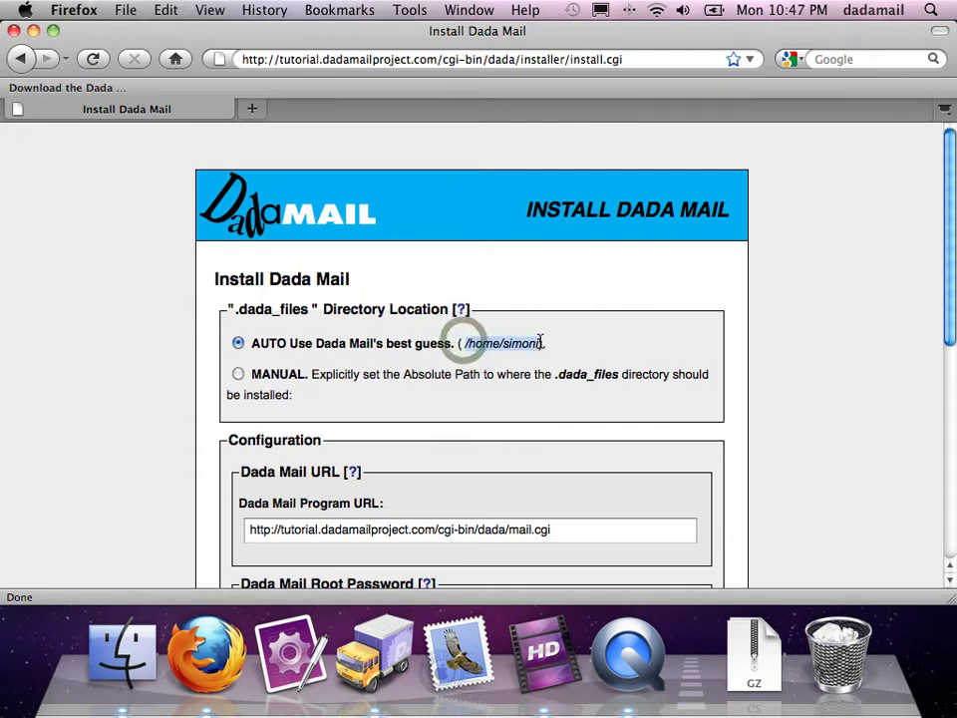
pyautogui.click(193, 354)
pyautogui.scroll(-5, 180, 301)
pyautogui.scroll(-1, 179, 301)
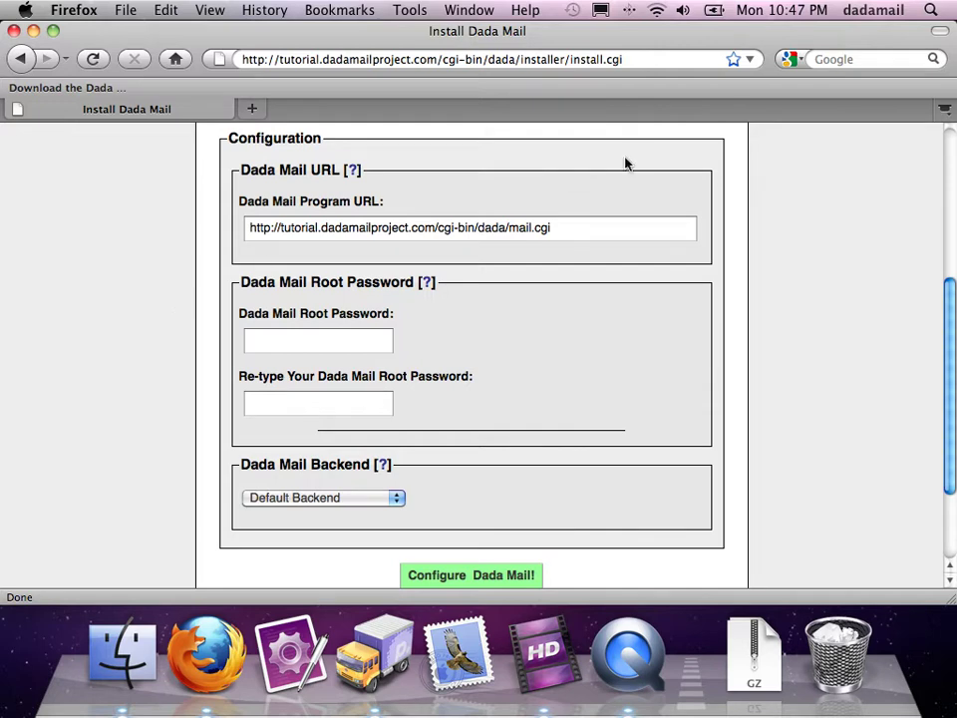
pyautogui.click(613, 227)
pyautogui.moveTo(603, 229); pyautogui.dragTo(206, 233)
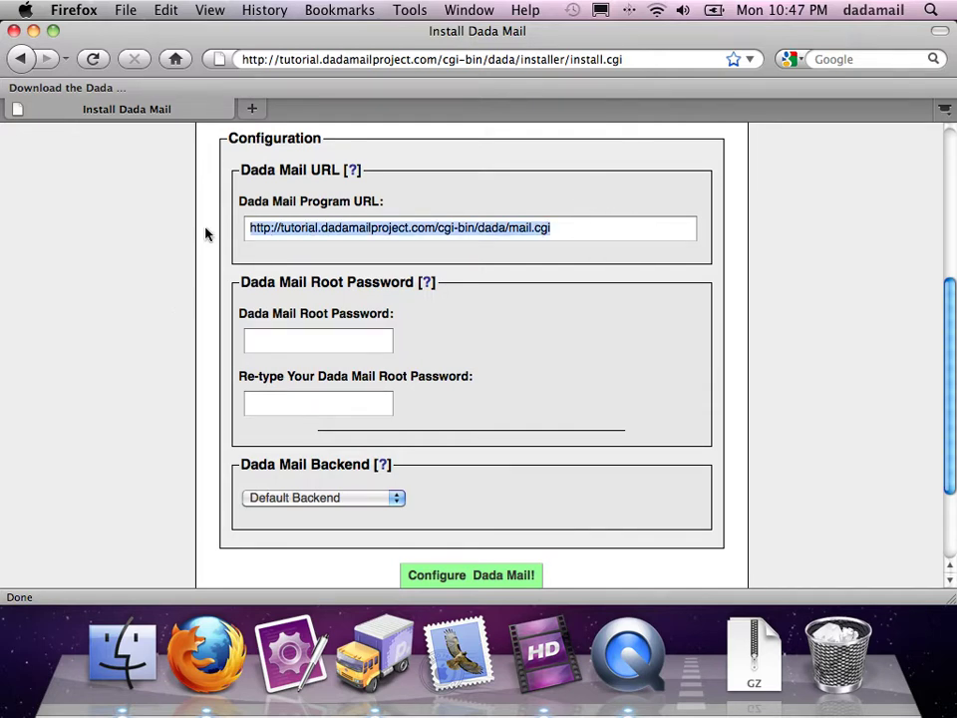
pyautogui.click(205, 232)
pyautogui.scroll(-1, 99, 236)
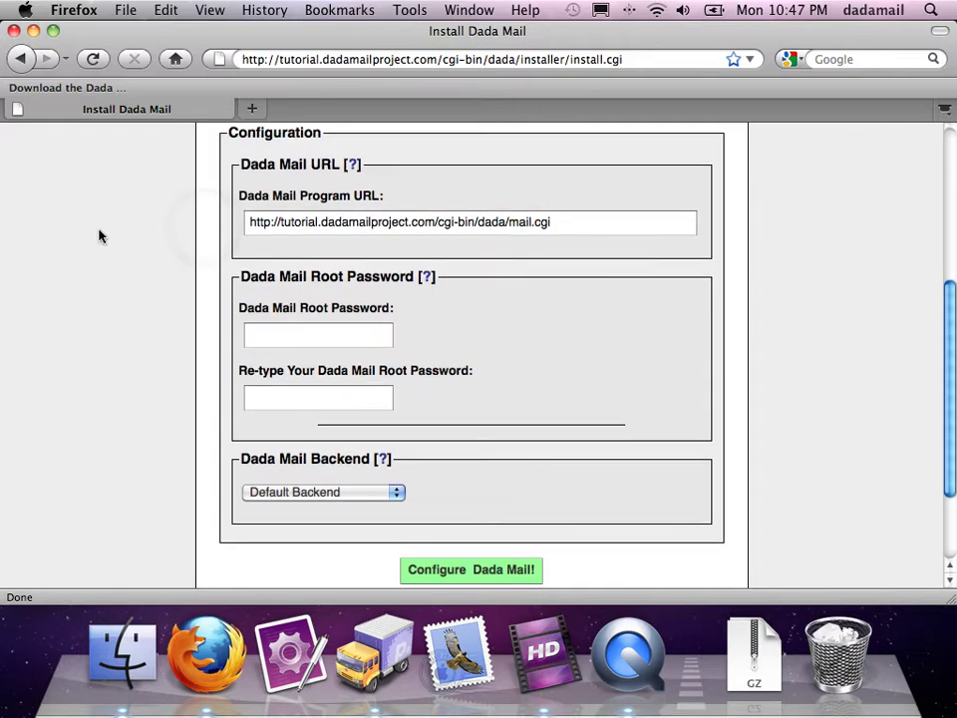
pyautogui.scroll(-5, 98, 237)
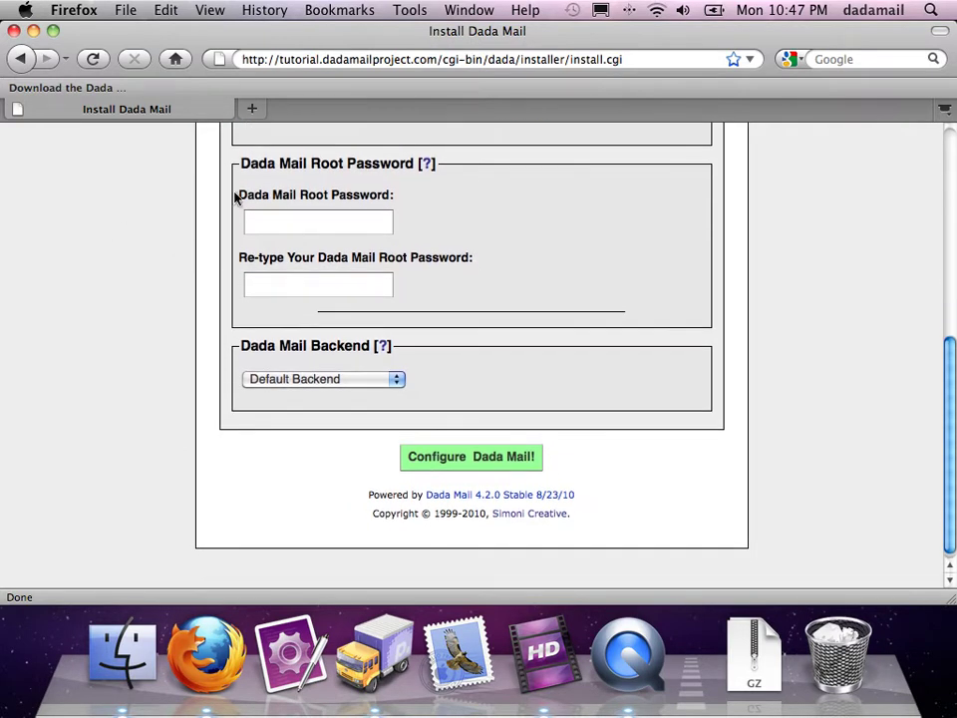
# Step: Enter the root password in the Root Password field and again in the Re-type field
pyautogui.click(321, 218)
pyautogui.write('test')
pyautogui.press('Tab')
pyautogui.write('te')
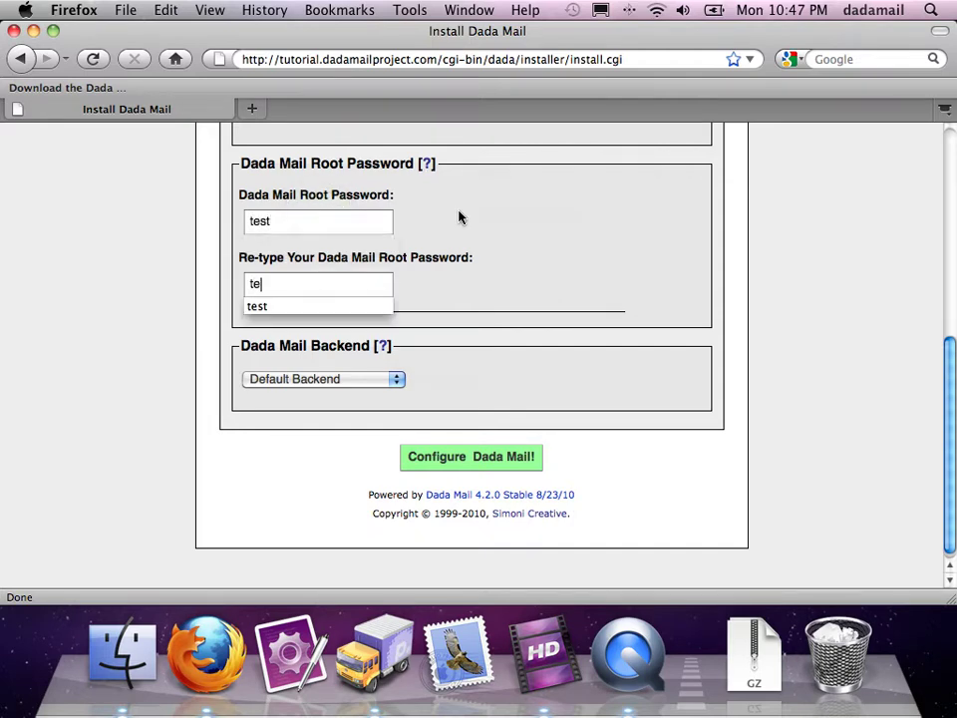
pyautogui.click(534, 275)
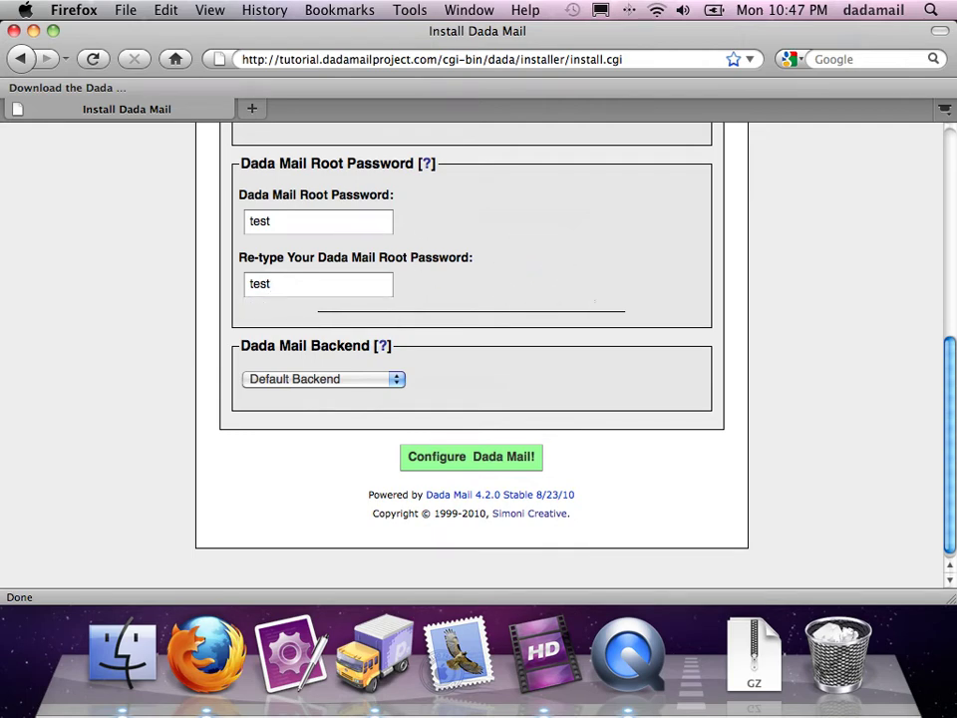
pyautogui.scroll(-1, 159, 307)
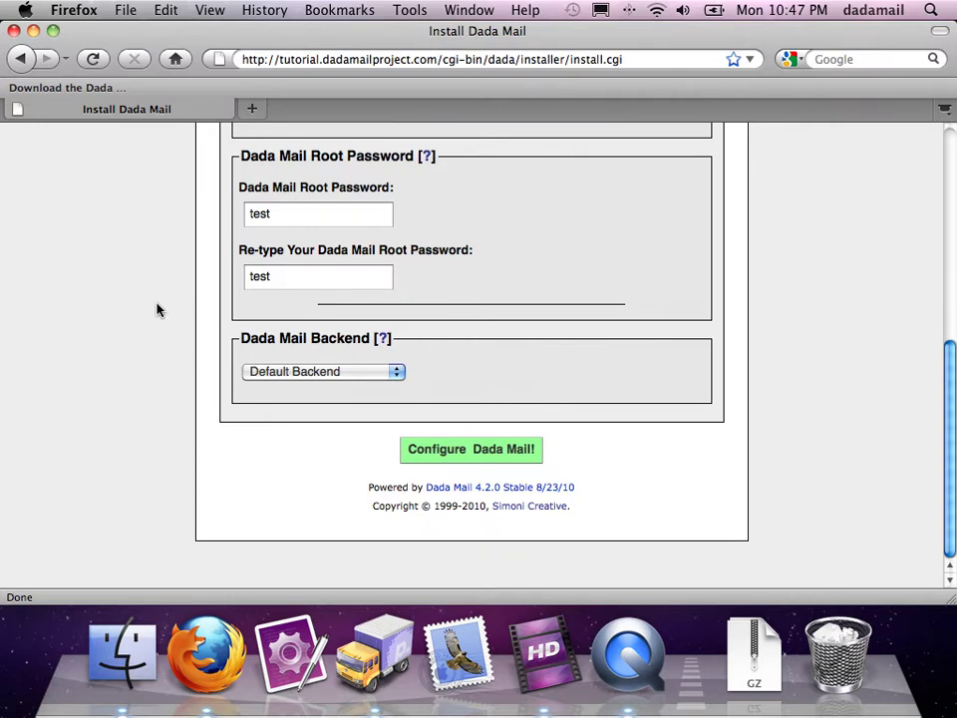
pyautogui.click(255, 373)
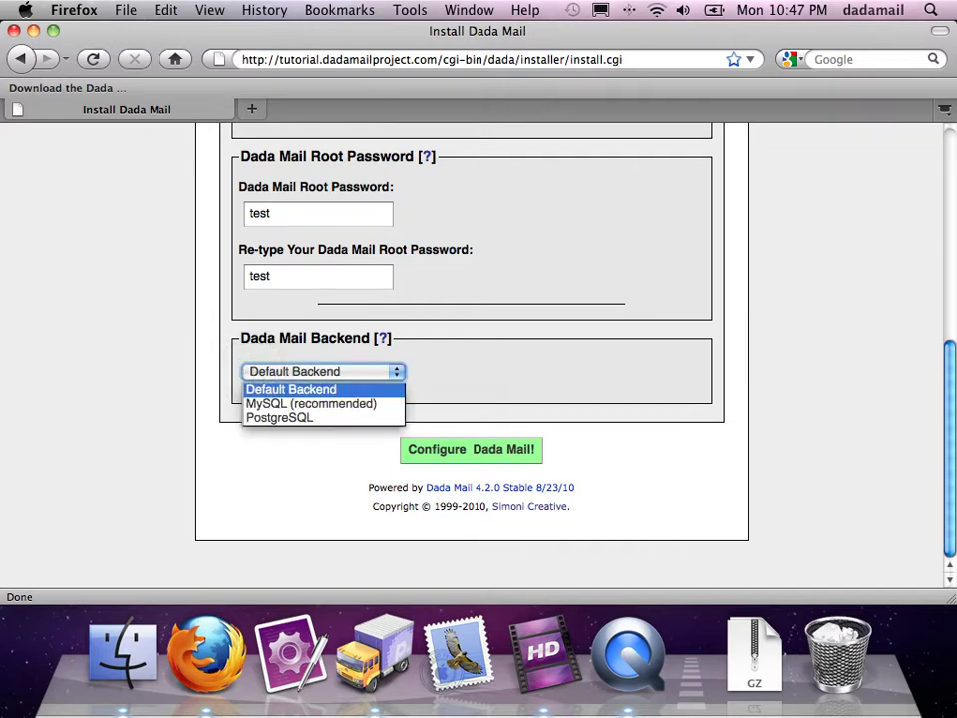
pyautogui.click(254, 372)
pyautogui.click(253, 373)
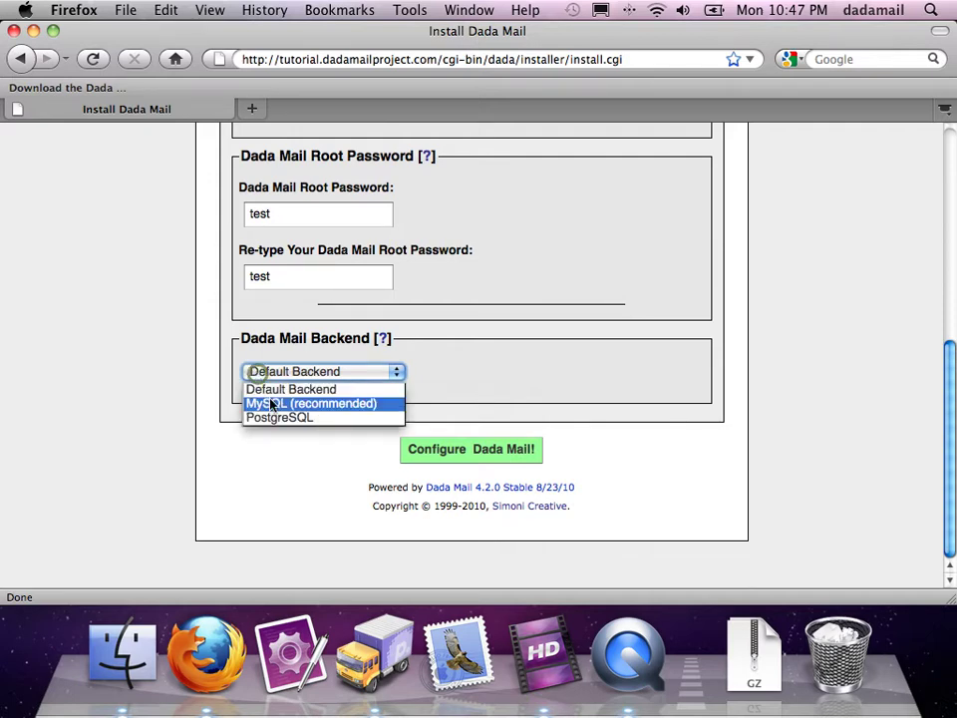
pyautogui.click(270, 404)
pyautogui.scroll(-3, 190, 287)
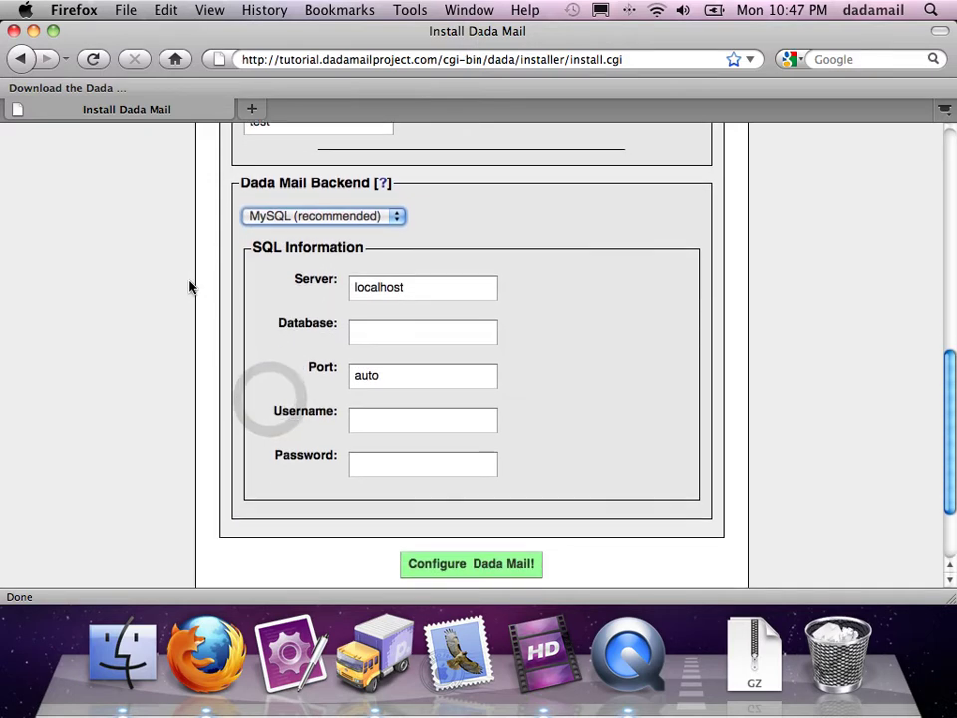
pyautogui.scroll(-1, 189, 287)
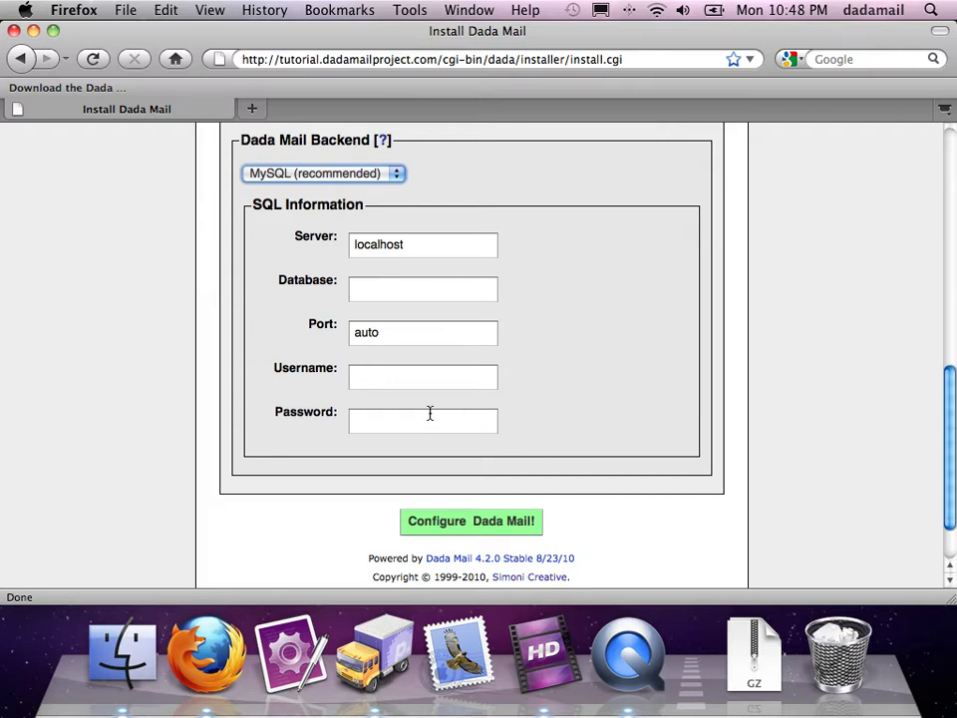
pyautogui.click(327, 177)
pyautogui.click(324, 189)
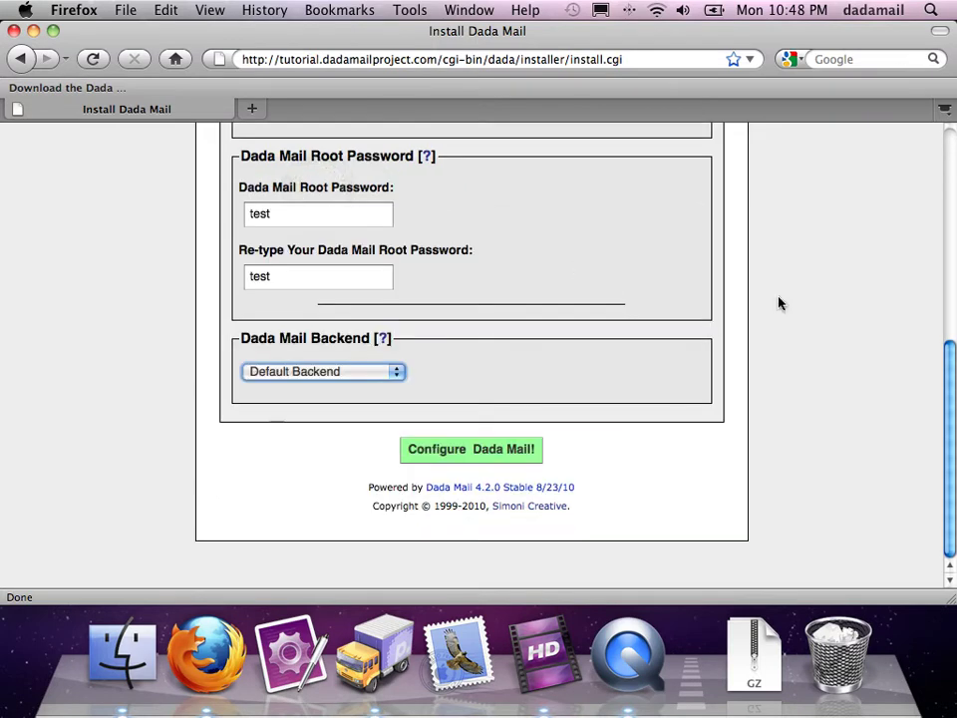
pyautogui.scroll(7, 779, 303)
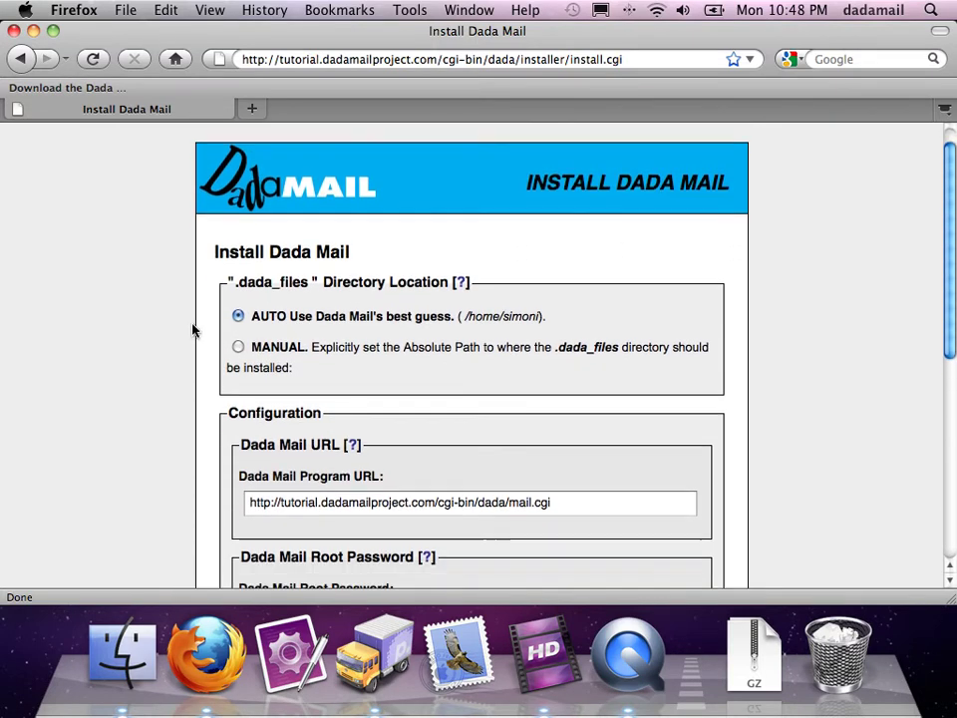
pyautogui.scroll(-7, 193, 329)
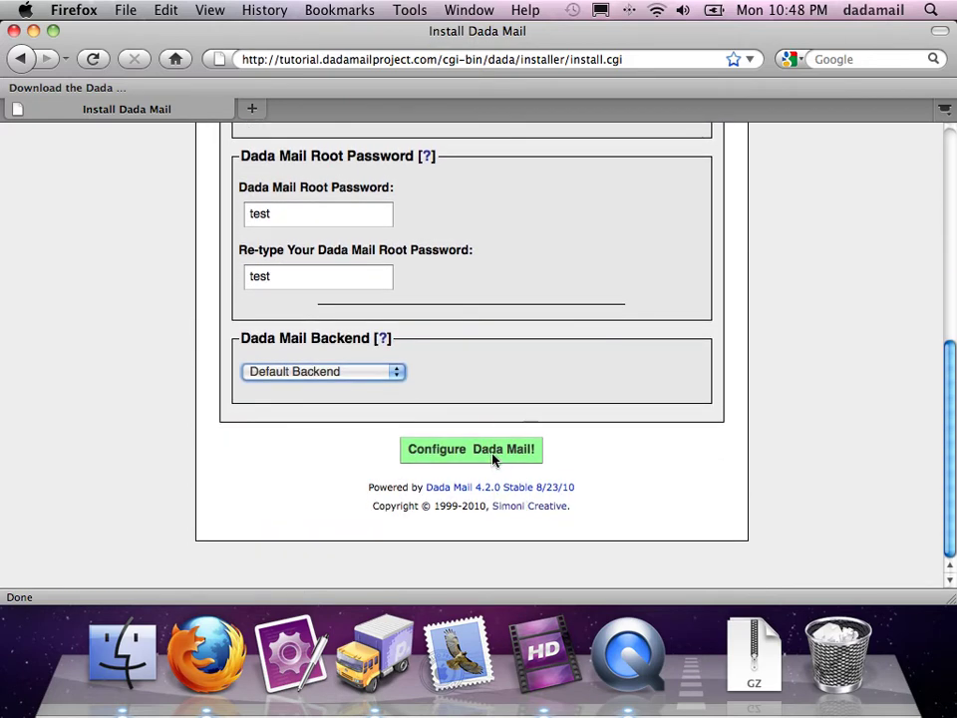
# Step: Submit the installer configuration, then move the dada/installer directory aside and disable install.cgi
pyautogui.click(492, 455)
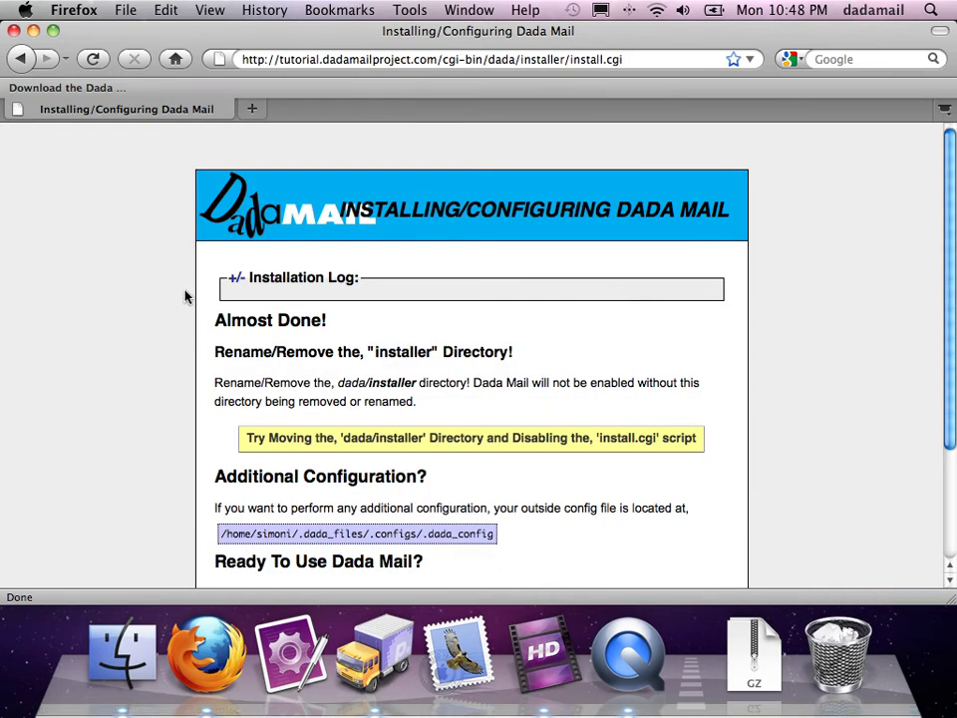
pyautogui.scroll(-3, 184, 295)
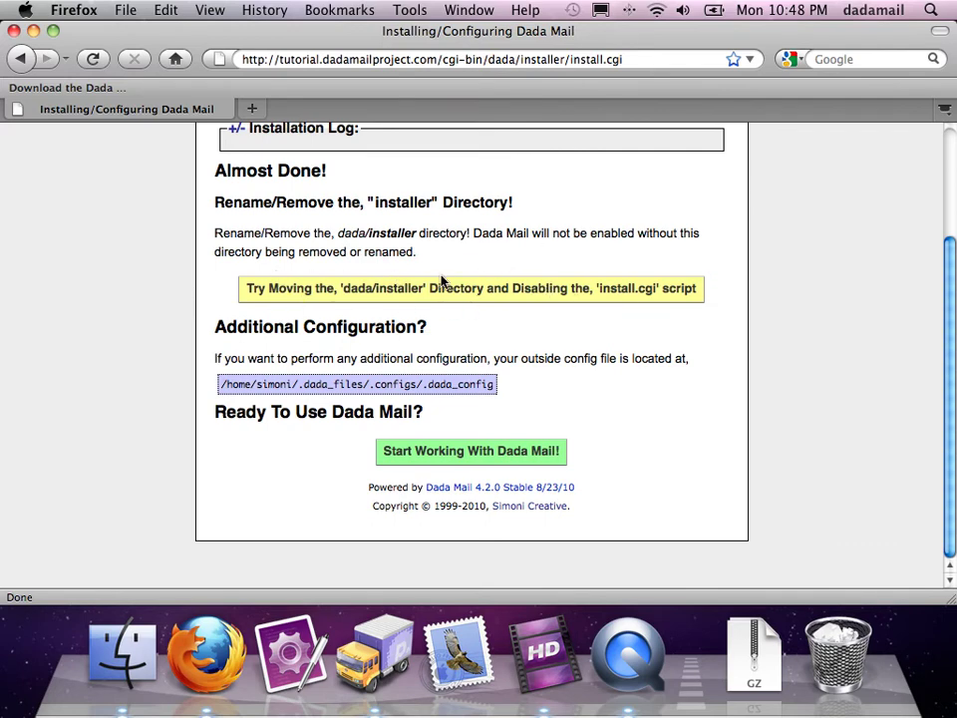
pyautogui.click(440, 287)
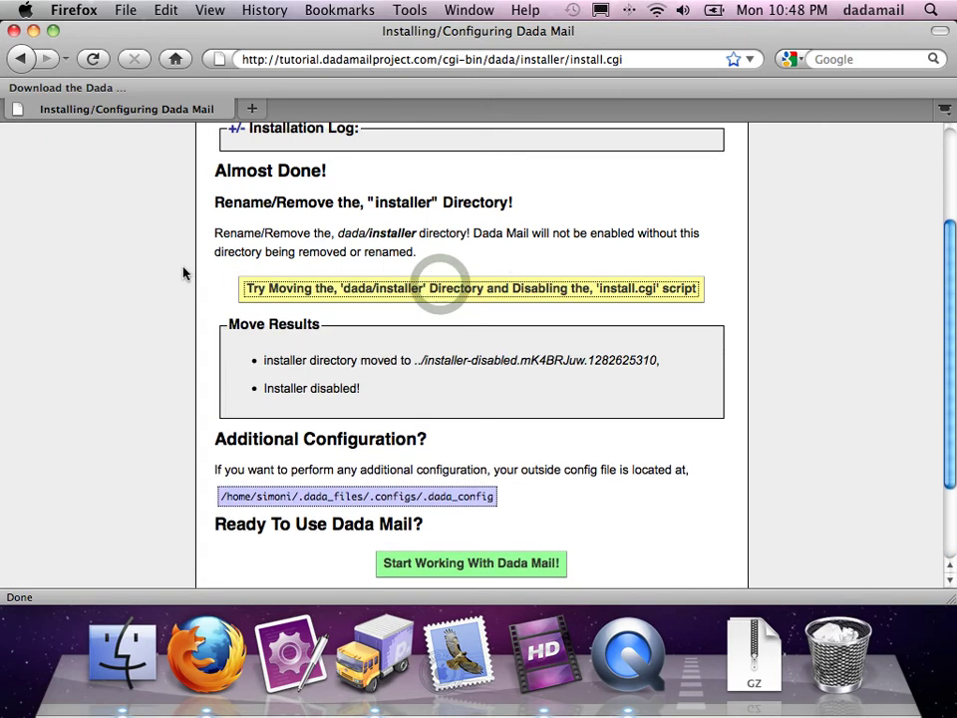
pyautogui.scroll(-3, 171, 280)
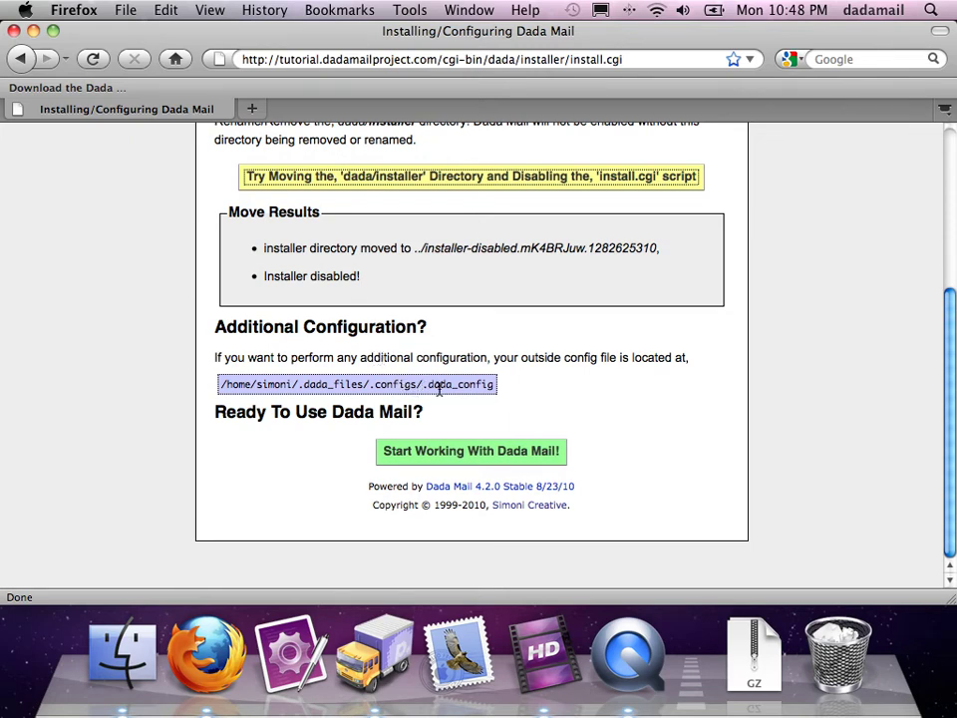
pyautogui.moveTo(504, 387); pyautogui.dragTo(205, 367)
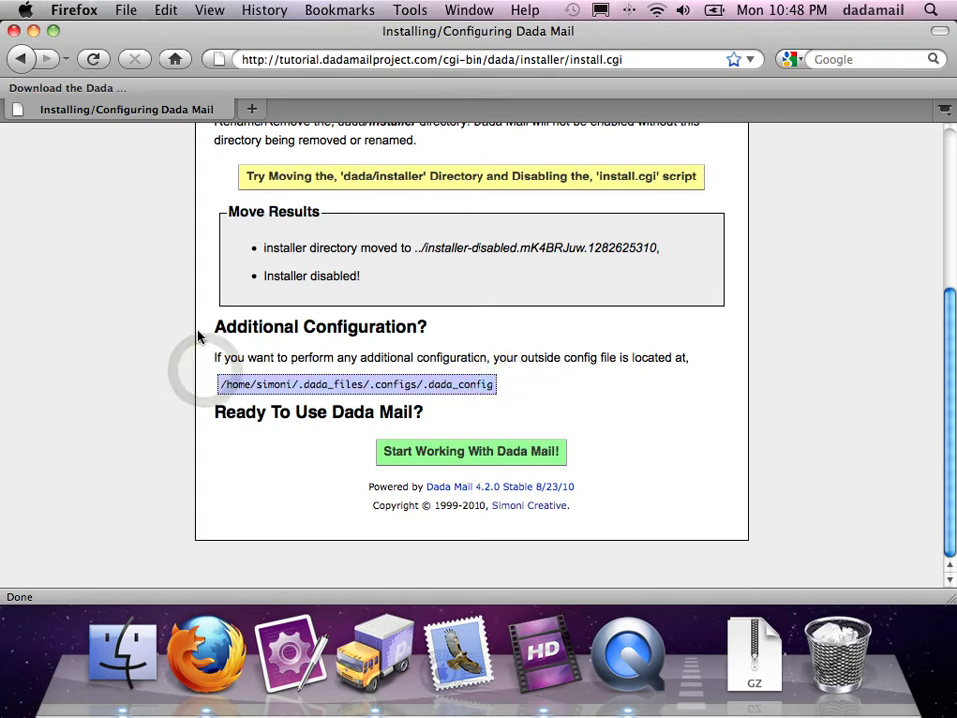
# Step: Continue to Dada Mail, tick the GPL and no-spam agreement, enter the root password, and request a new list
pyautogui.click(692, 405)
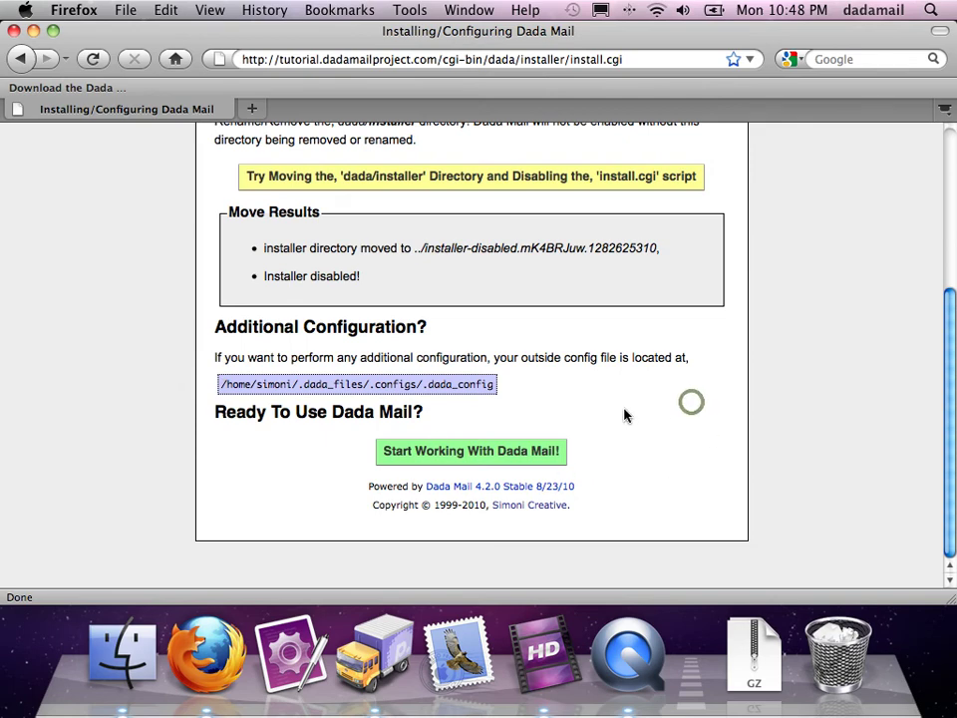
pyautogui.click(475, 453)
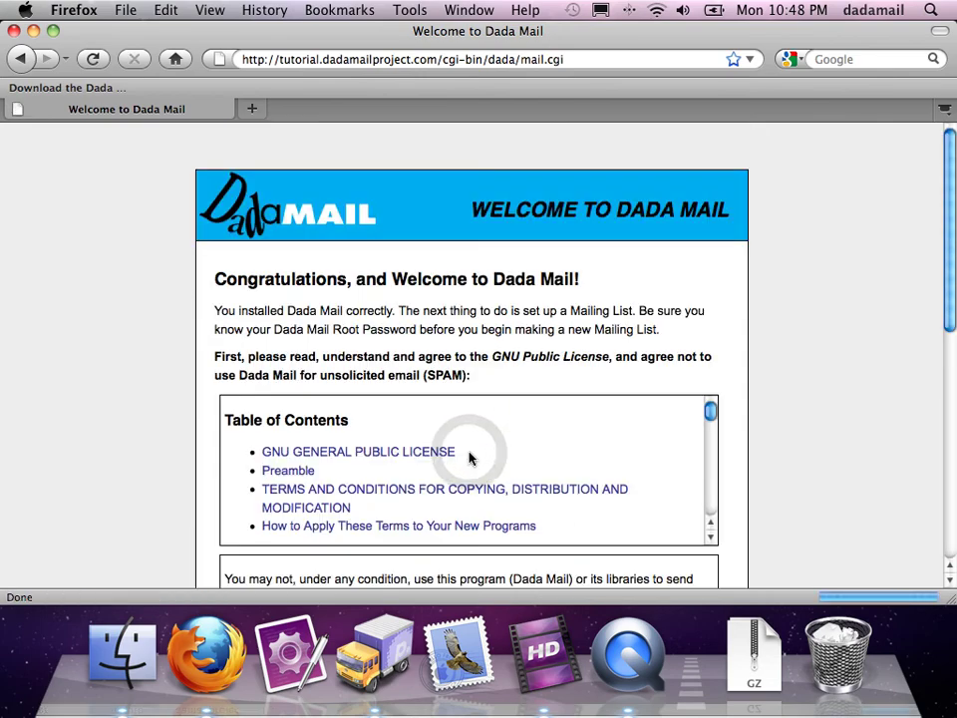
pyautogui.scroll(-10, 131, 273)
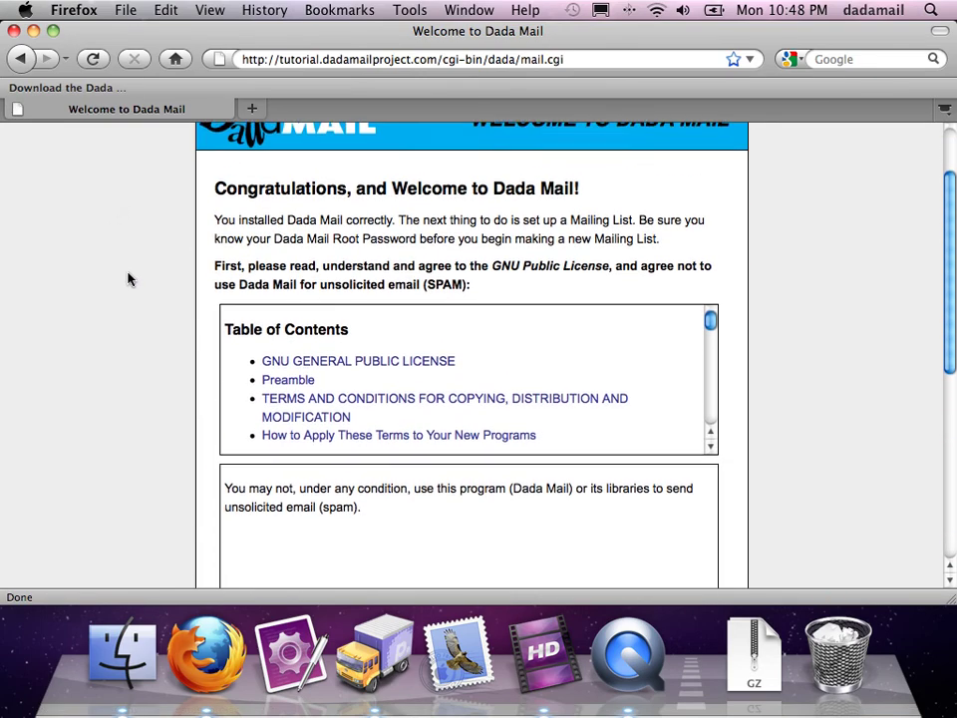
pyautogui.click(225, 240)
pyautogui.click(261, 286)
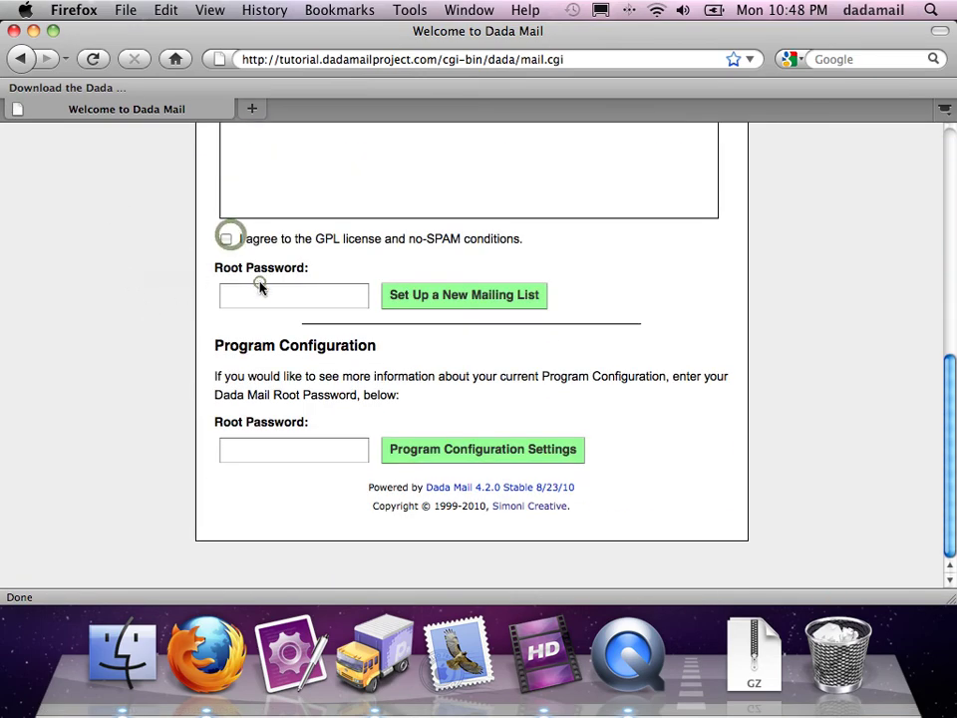
pyautogui.write('dada')
pyautogui.click(426, 297)
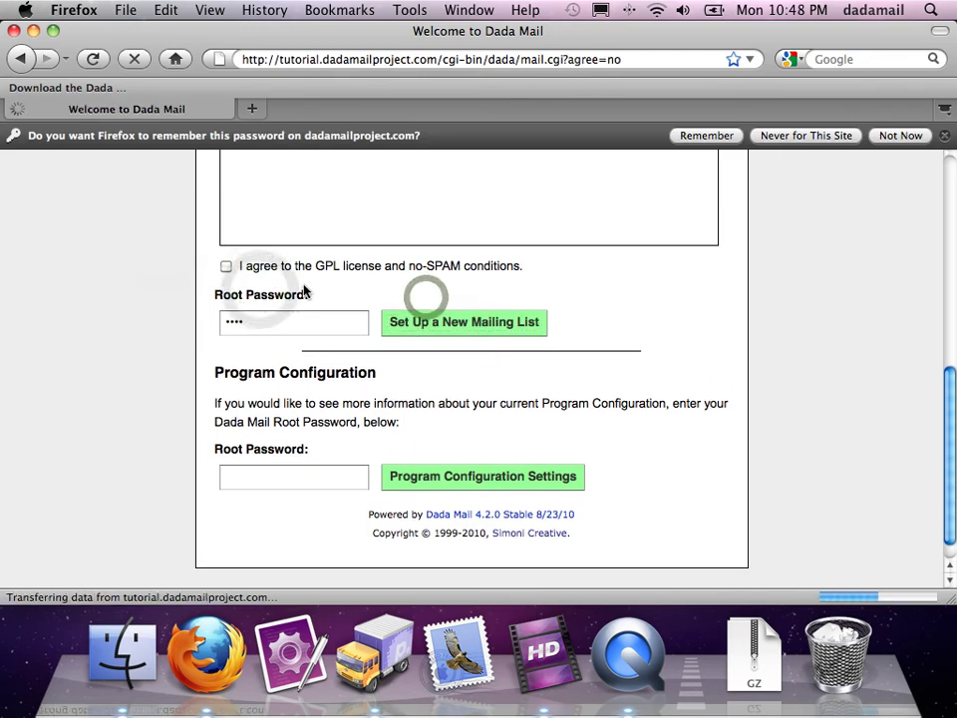
# Step: Re-tick the GPL agreement and re-enter the root password to reach the Create a New List page
pyautogui.scroll(-10, 304, 290)
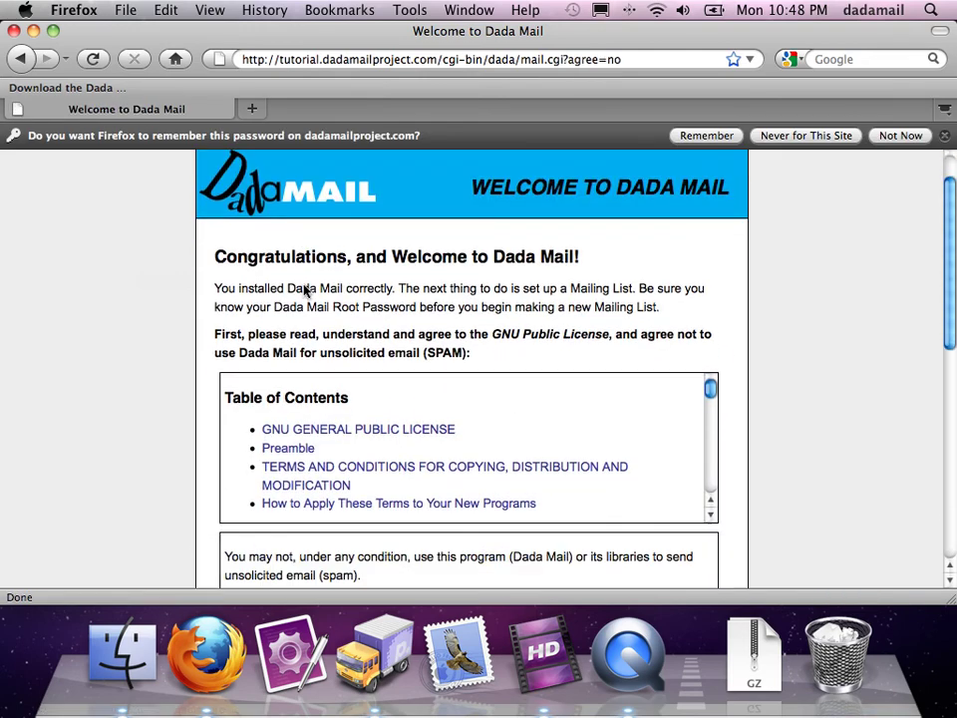
pyautogui.click(226, 240)
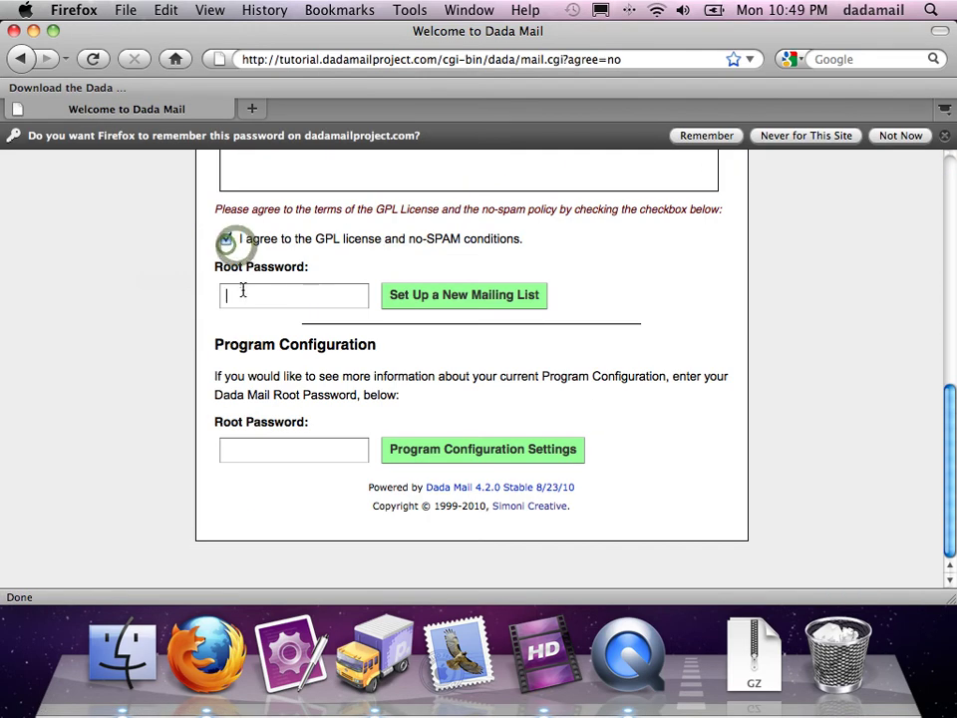
pyautogui.click(241, 288)
pyautogui.write('dada')
pyautogui.click(423, 296)
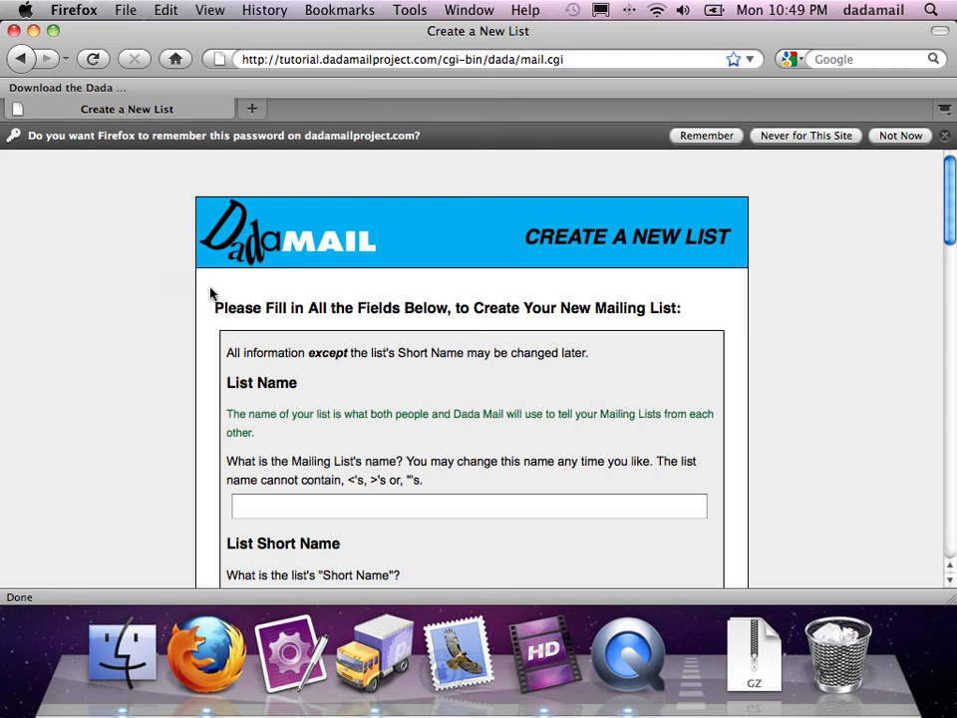
pyautogui.moveTo(202, 301); pyautogui.dragTo(771, 308)
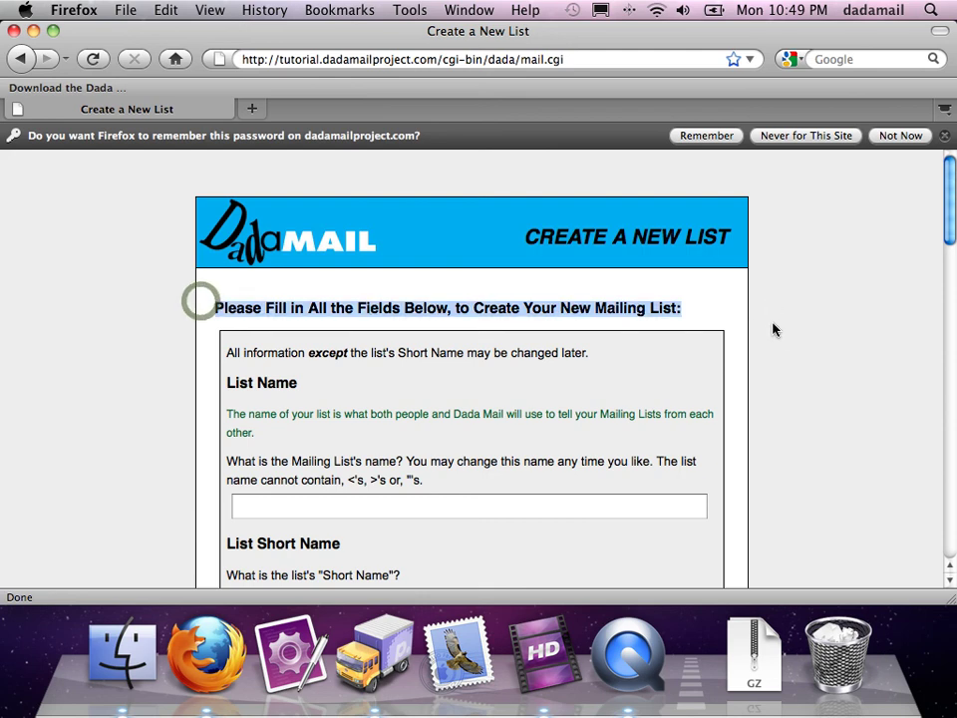